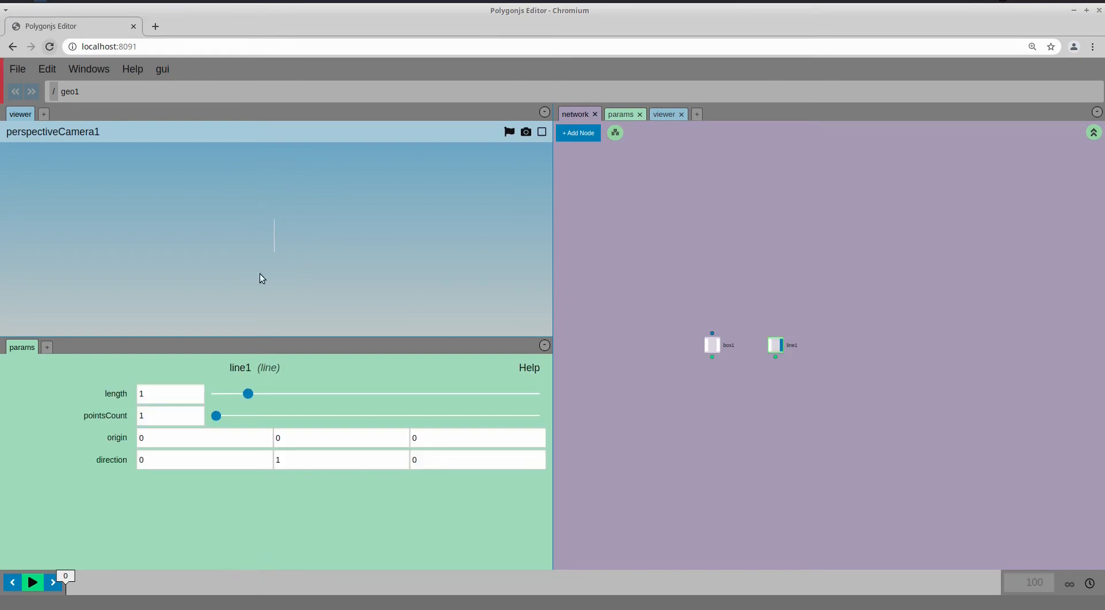
Set line1's pointsCount to 5
drag(217, 416, 227, 418)
middle_drag(747, 400, 751, 389)
scroll(742, 393, up, 3)
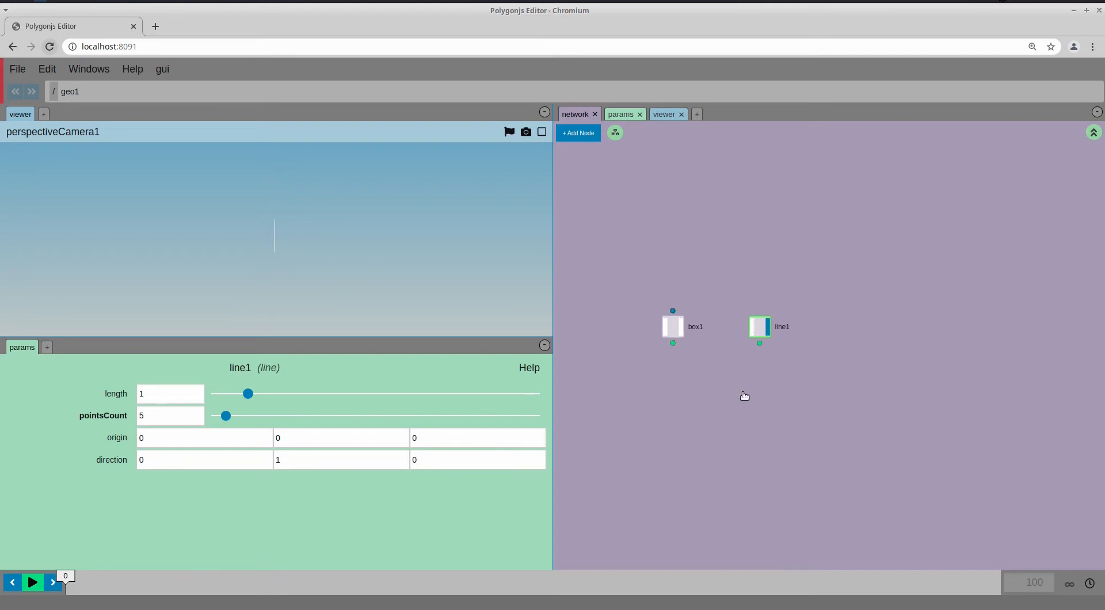
Add a delete node under line1 with class object, invert and keepPoints on
key(Tab)
text(de)
click(737, 455)
click(759, 391)
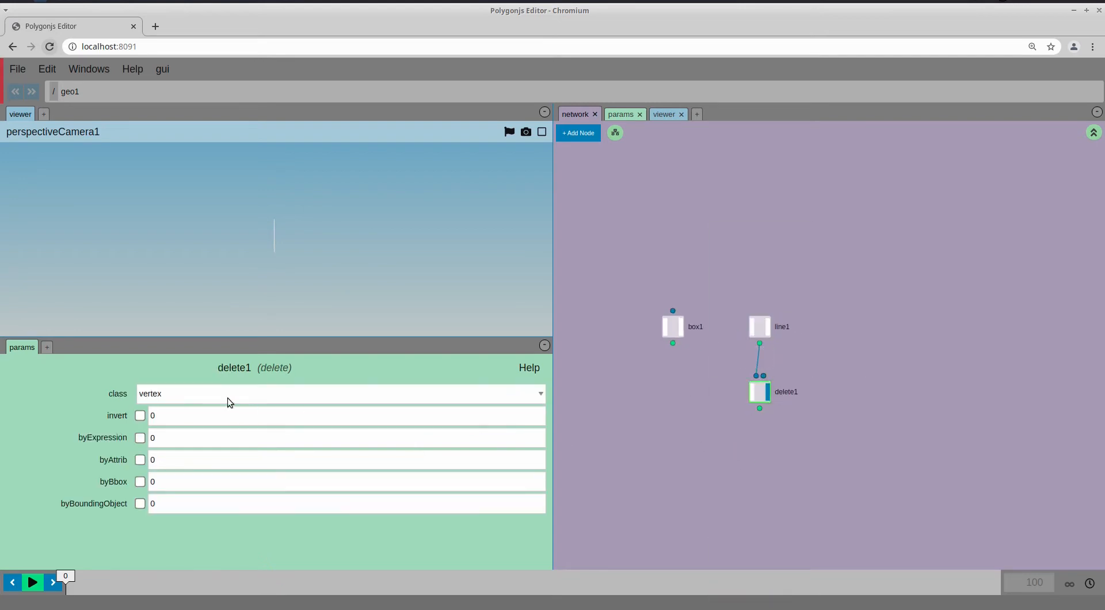
click(175, 396)
click(173, 420)
click(140, 416)
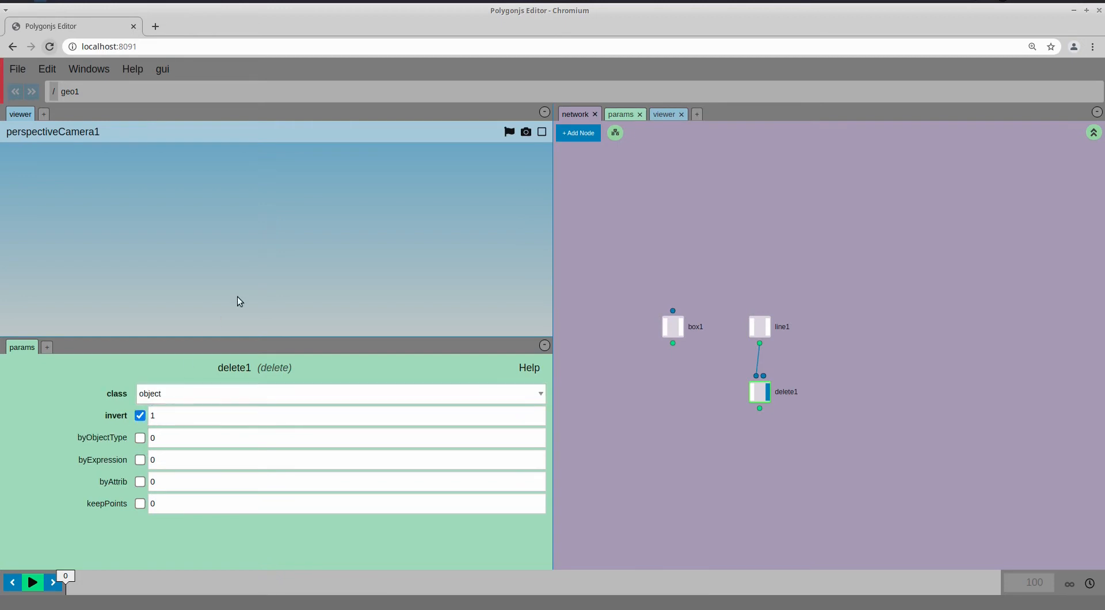
click(141, 504)
Set the root node's background mode to a solid black colour
click(53, 93)
click(80, 135)
click(180, 415)
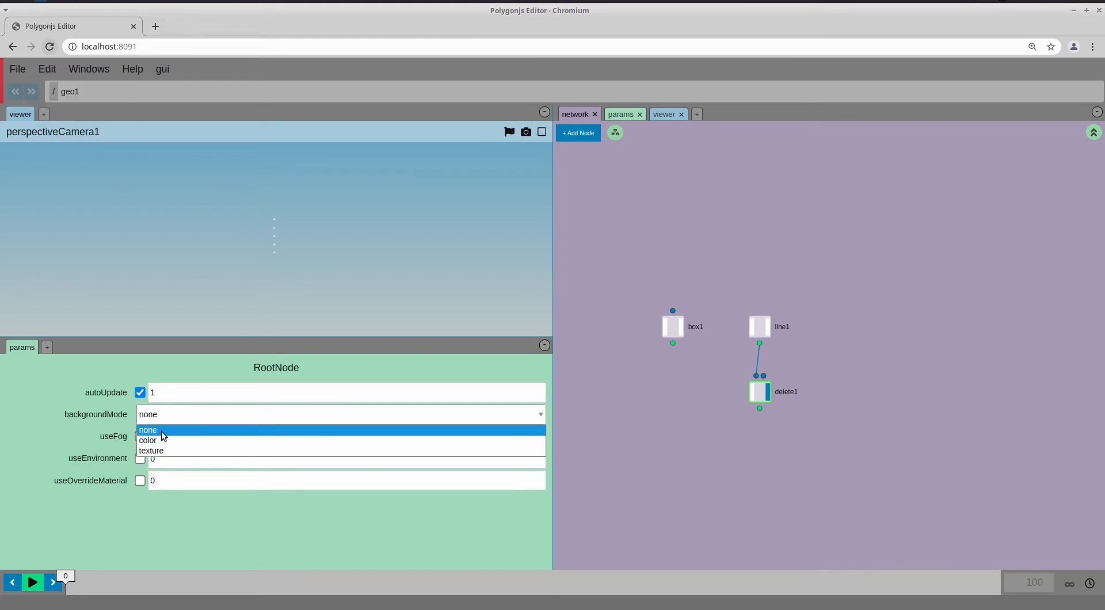
click(164, 438)
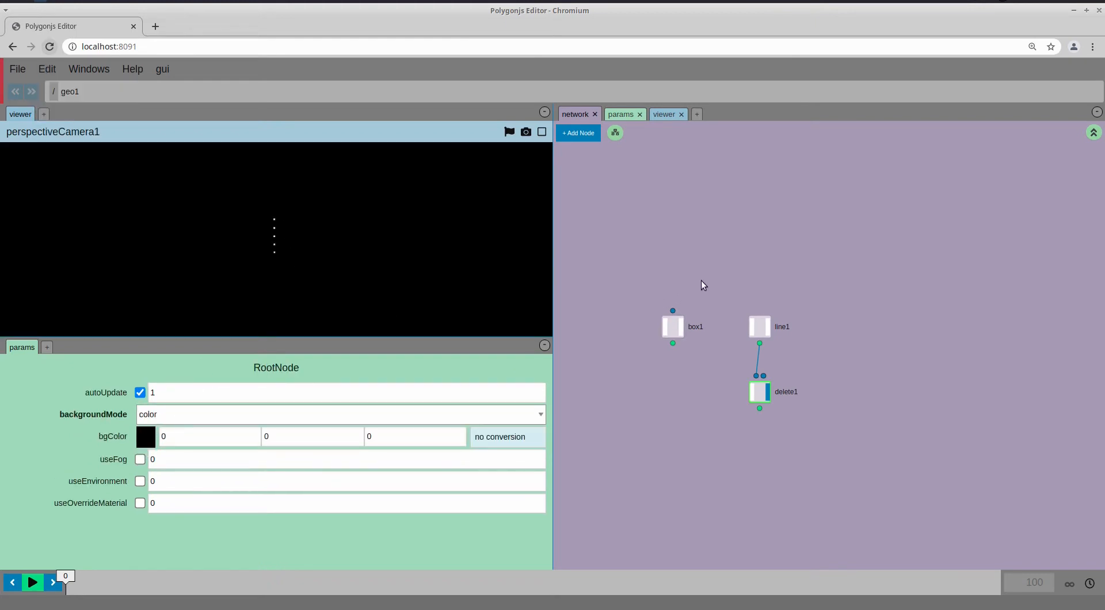
Set line1's length to 2.6 and pointsCount to 8
click(759, 326)
drag(247, 394, 299, 394)
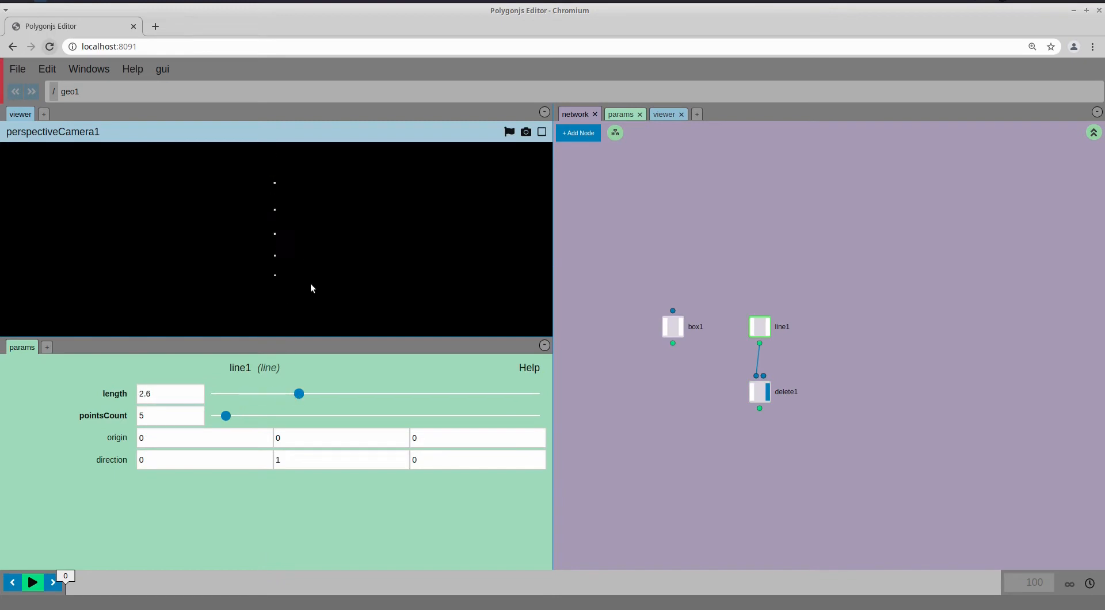
drag(224, 422, 237, 421)
Add a copy node placed below box1
middle_drag(689, 380, 695, 377)
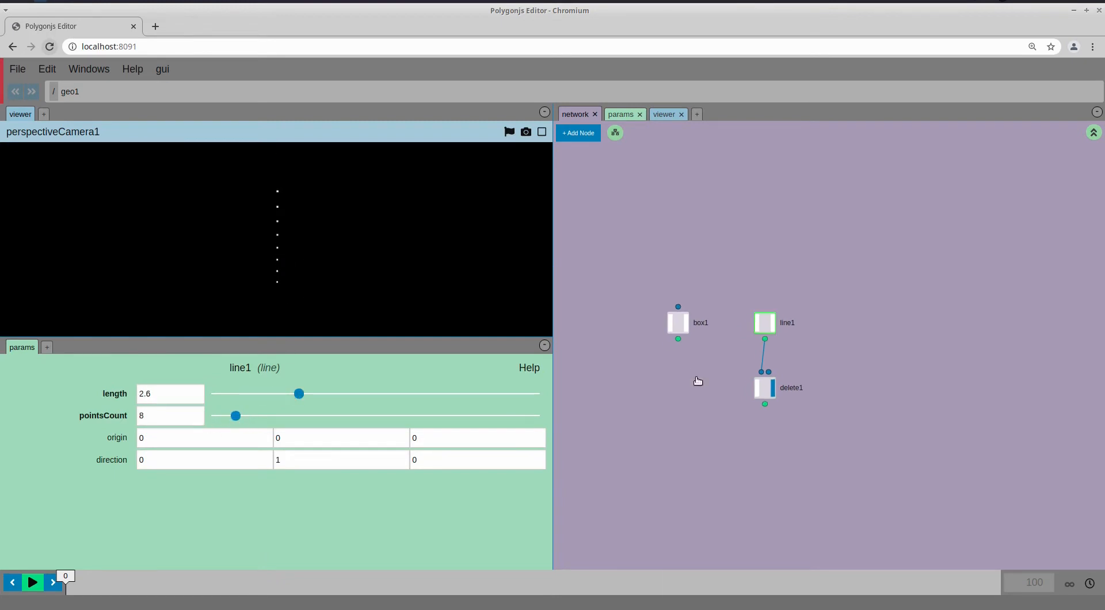
key(Tab)
text(cop)
click(686, 436)
click(682, 409)
Feed line1 into copy1 and display it, set box1 size 0.2, and adjust line1's point count
drag(768, 341, 765, 339)
click(686, 410)
click(674, 325)
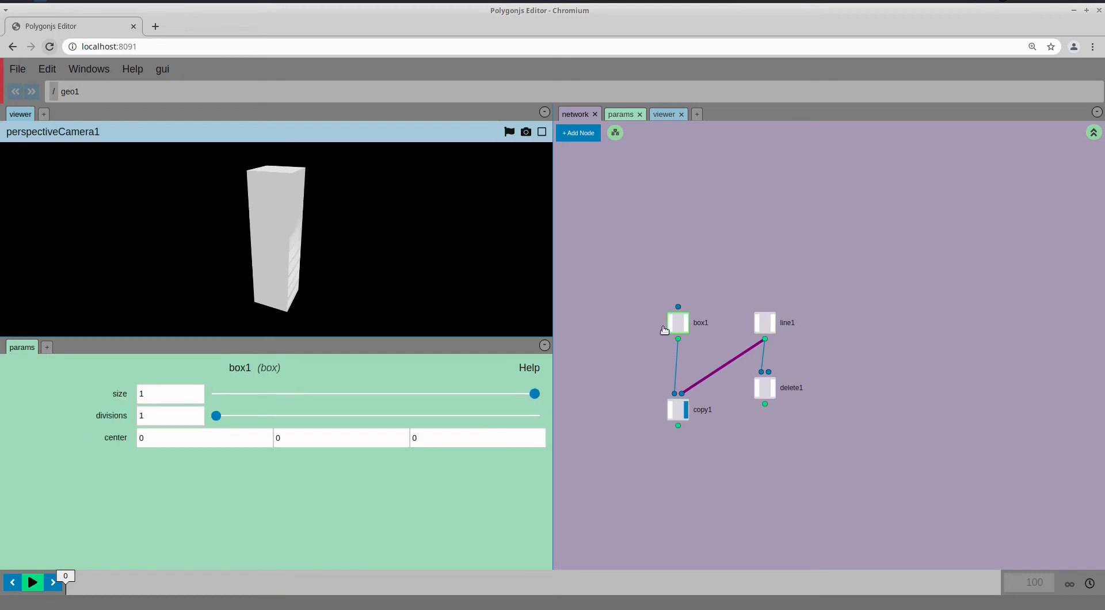
click(280, 393)
click(765, 323)
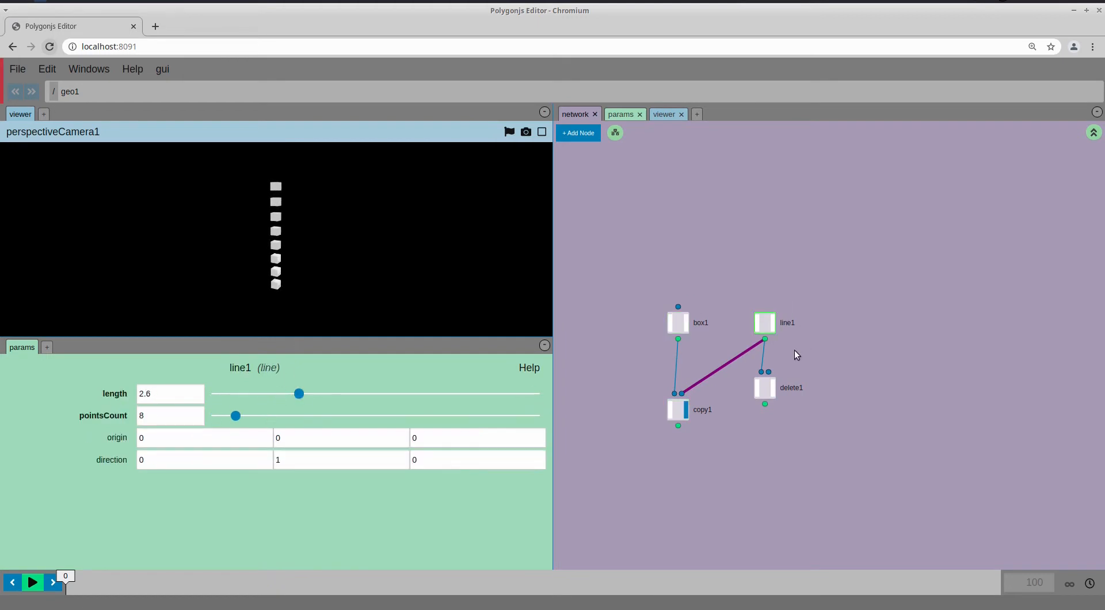
drag(236, 417, 234, 421)
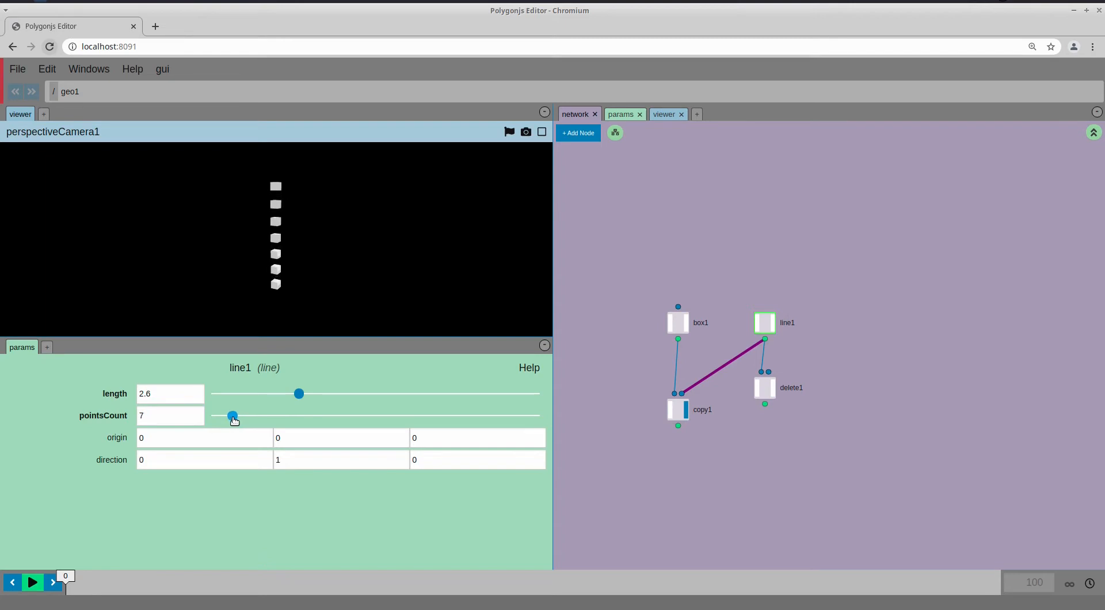
Insert a transform node between box1 and copy1, positioned directly under box1
drag(679, 327, 614, 327)
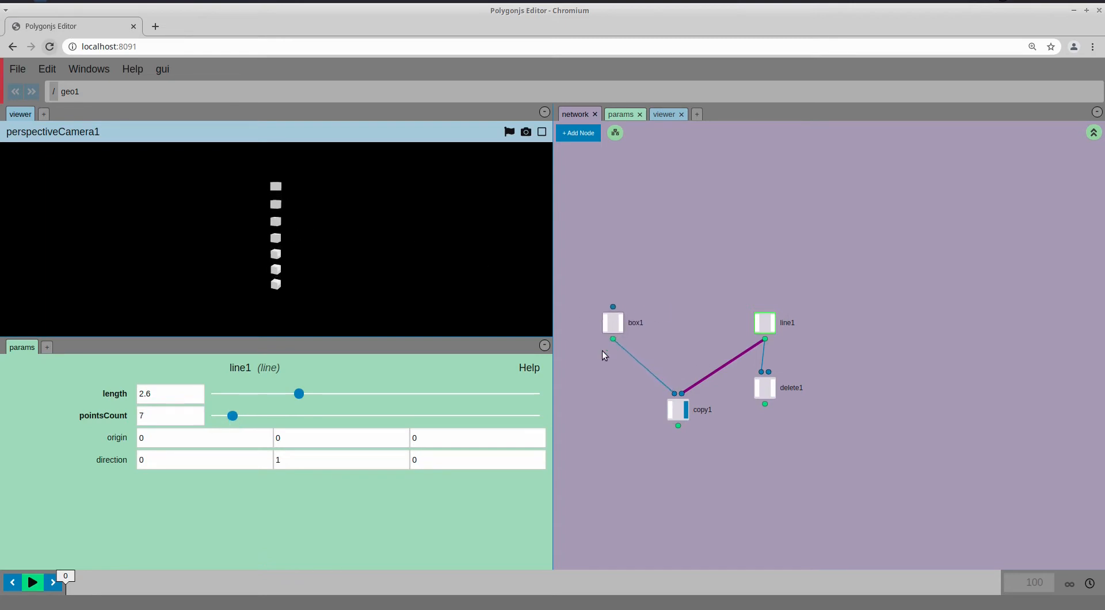
key(Tab)
text(tra)
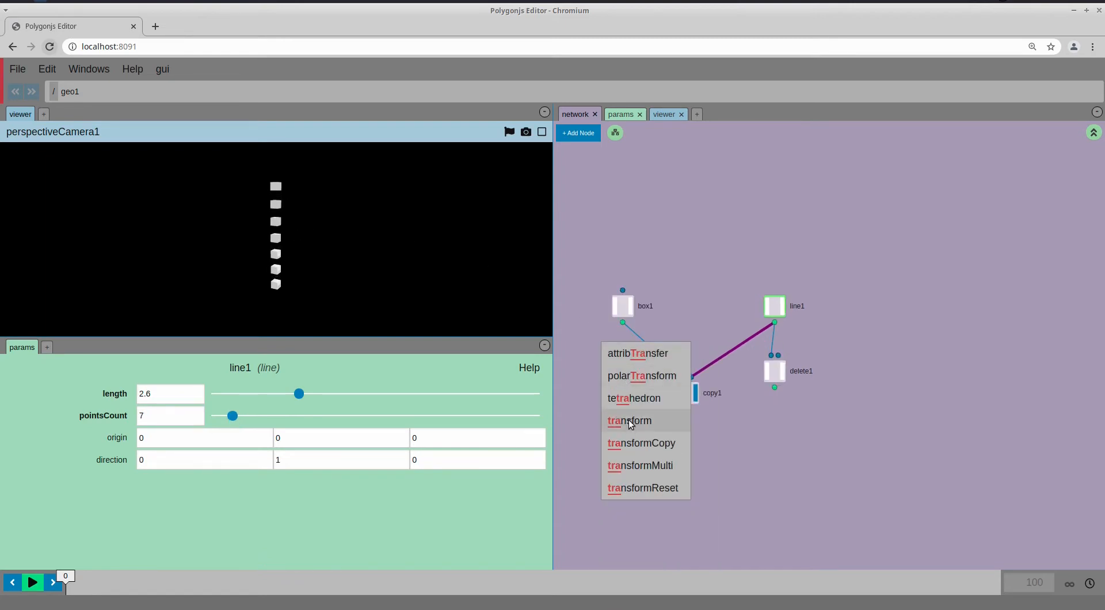
click(629, 421)
click(653, 354)
drag(653, 354, 631, 352)
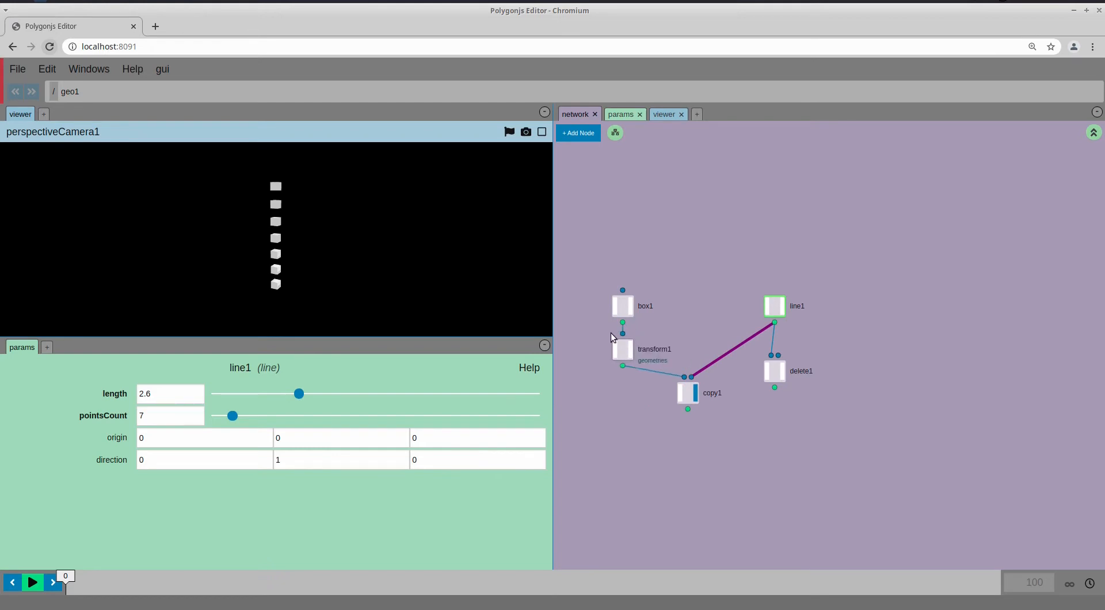
Set box1's size back to 1
click(622, 307)
double_click(185, 394)
text(1)
click(629, 343)
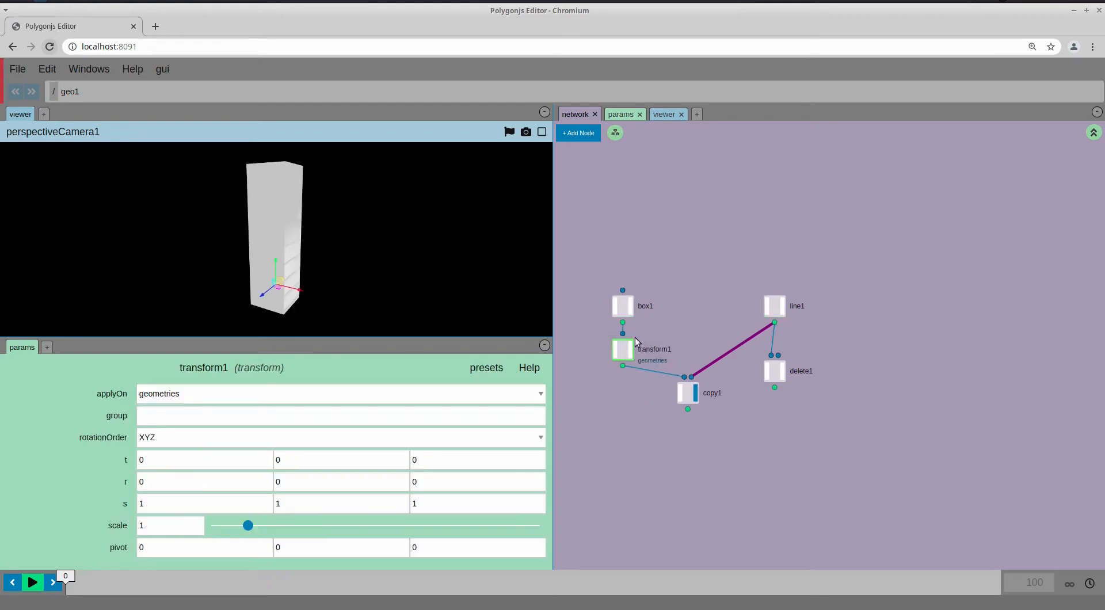
Flatten the box copies into thin slabs with transform1's scale gizmo
drag(276, 266, 327, 295)
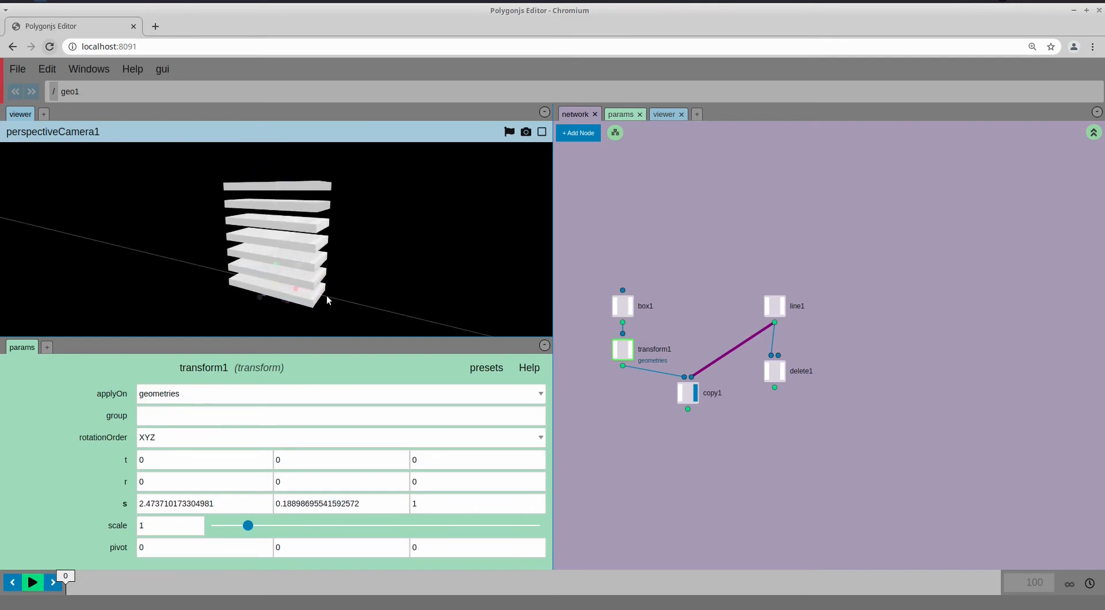
drag(333, 255, 332, 250)
drag(656, 320, 675, 317)
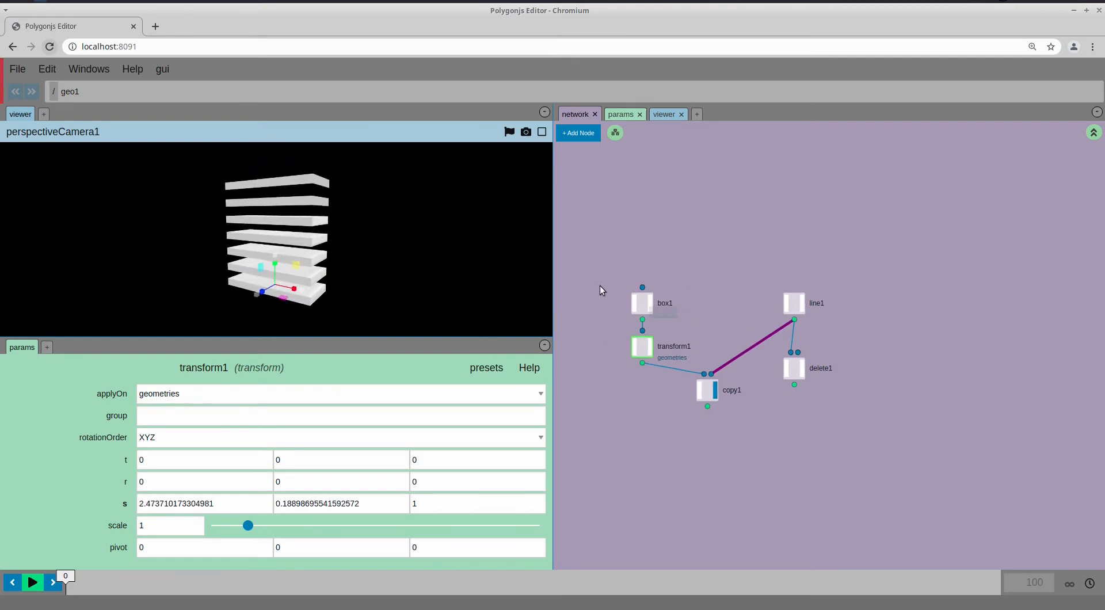
Raise box1's center to Y 0.5 and shift it along Z
click(642, 303)
middle_drag(315, 441, 380, 441)
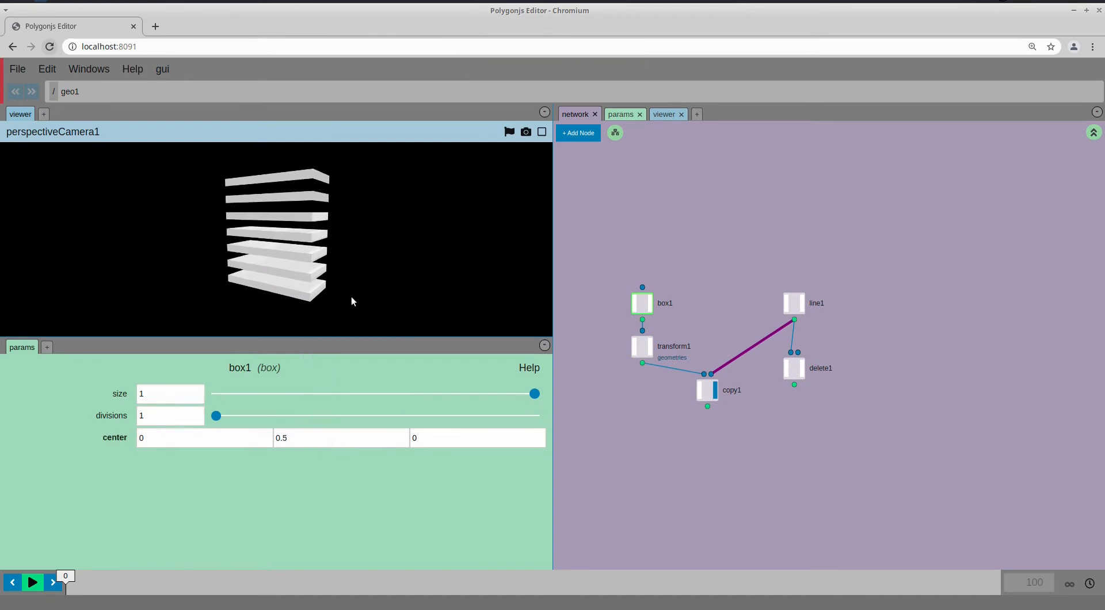
drag(351, 296, 306, 298)
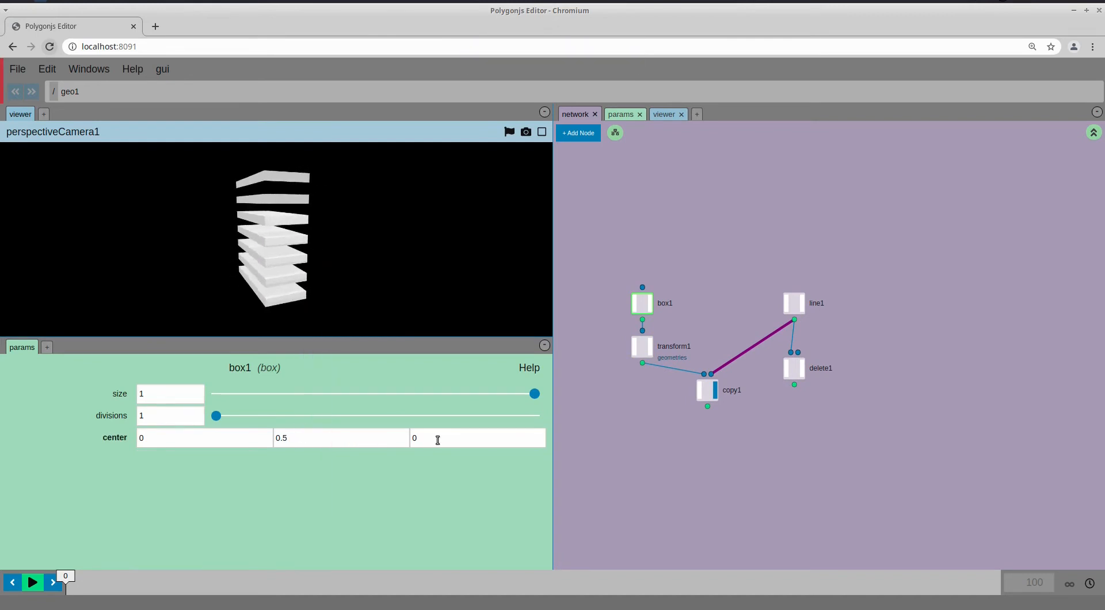
middle_drag(437, 439, 505, 439)
Set transform1's slab depth scale to about 0.77
drag(354, 305, 324, 300)
click(642, 347)
drag(246, 286, 309, 298)
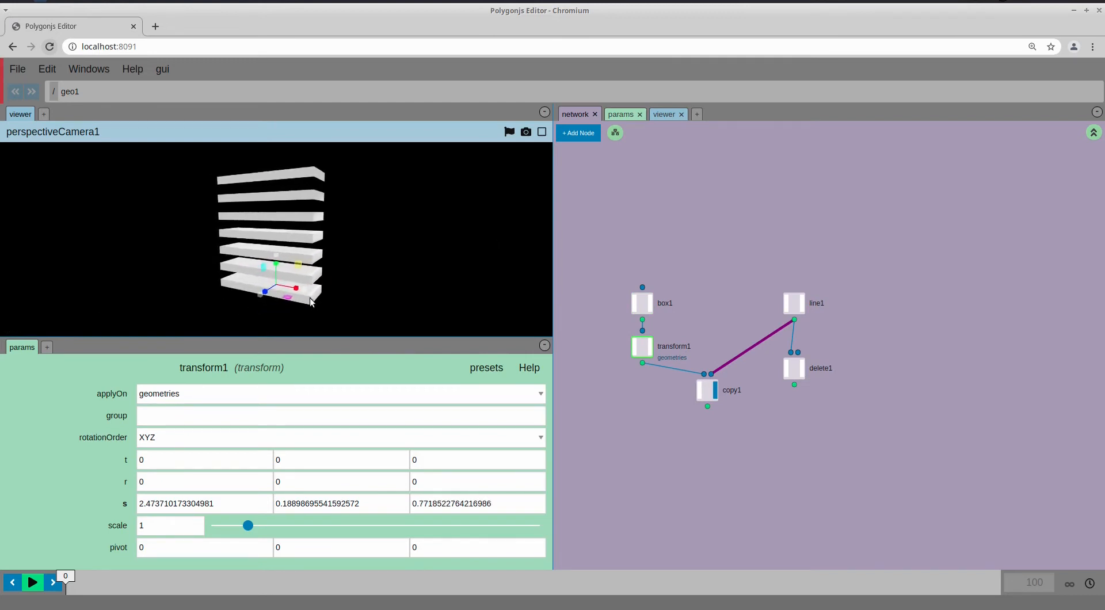
Set line1's length to 2.5 and reduce the shelf count
click(796, 305)
drag(237, 419, 226, 417)
mouse_move(294, 399)
mouse_down()
mouse_move(308, 396)
mouse_move(296, 396)
mouse_up()
drag(236, 419, 229, 418)
Link line1's length to its pointsCount as a relative parameter reference
right_click(123, 424)
mouse_move(144, 447)
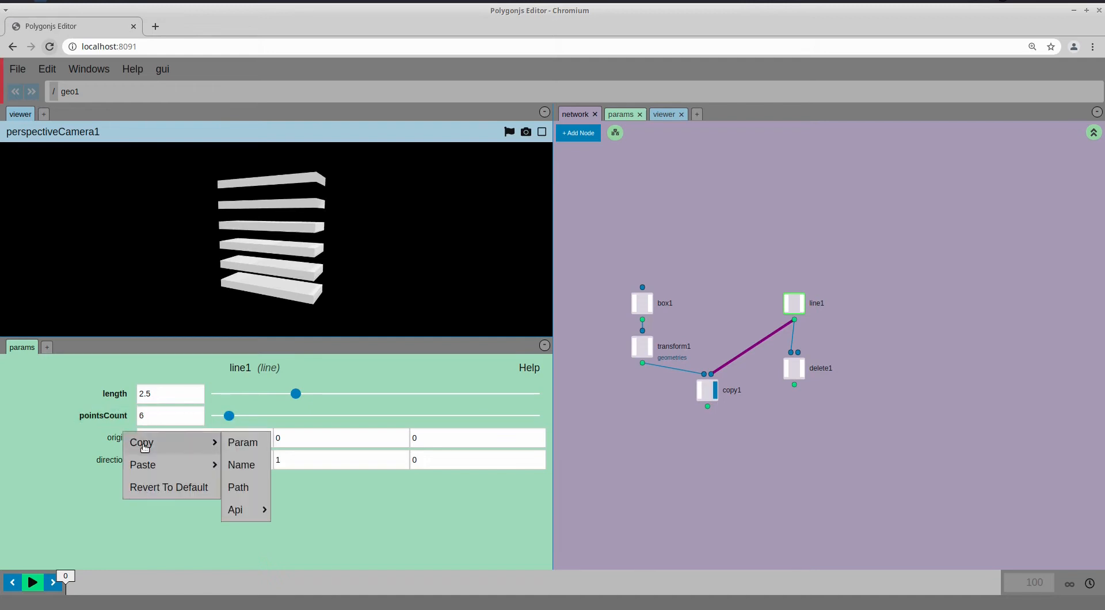
click(249, 445)
right_click(123, 406)
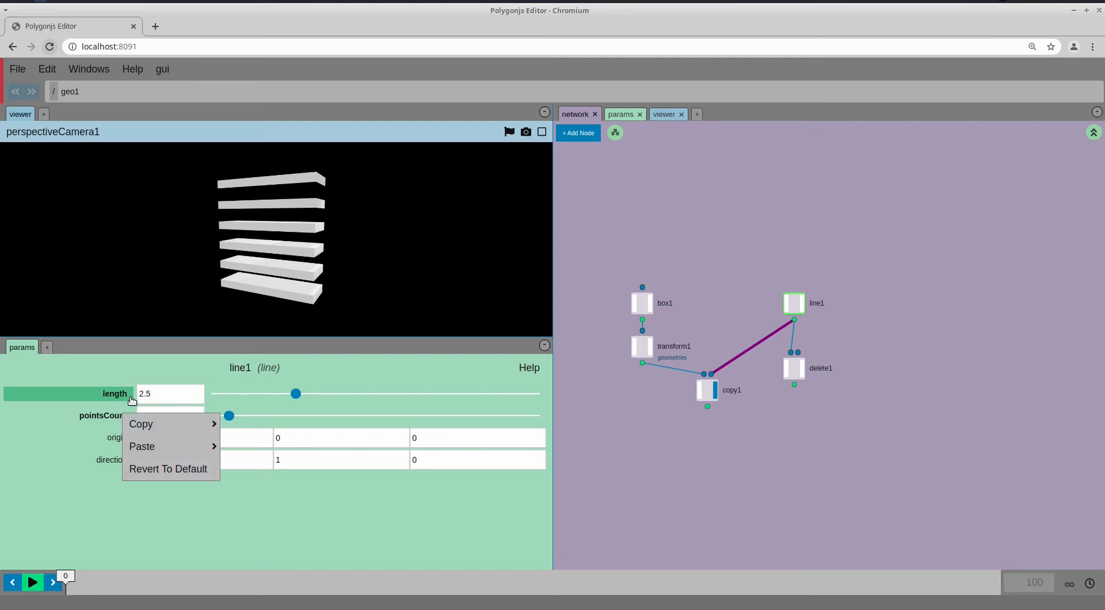
mouse_move(142, 444)
click(253, 514)
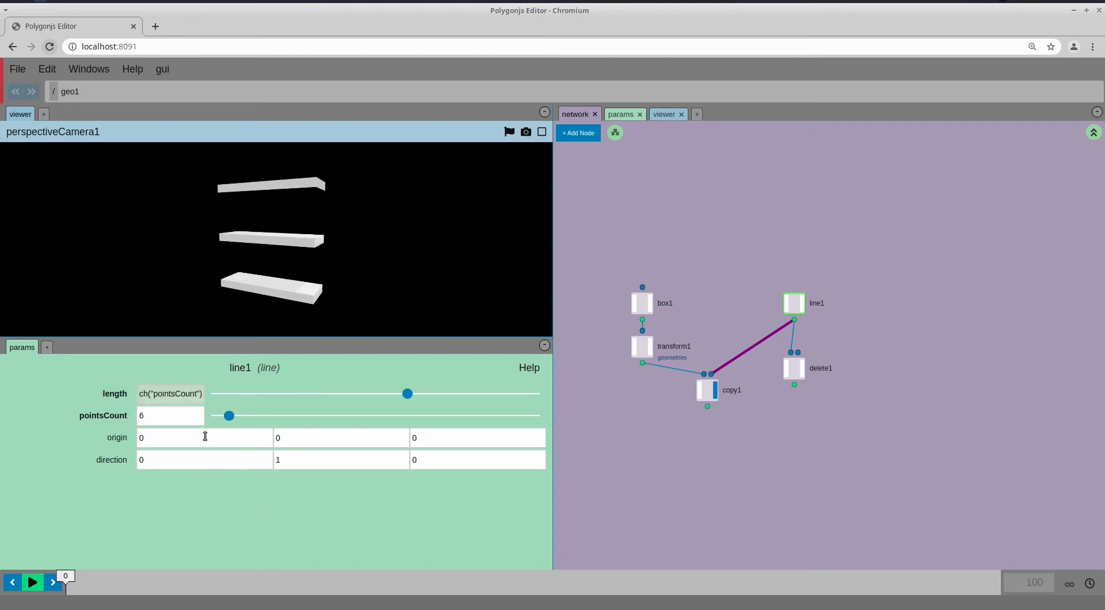
Try point counts of 7, 5 and 4 to check the linked length
drag(229, 416, 233, 416)
scroll(322, 218, down, 5)
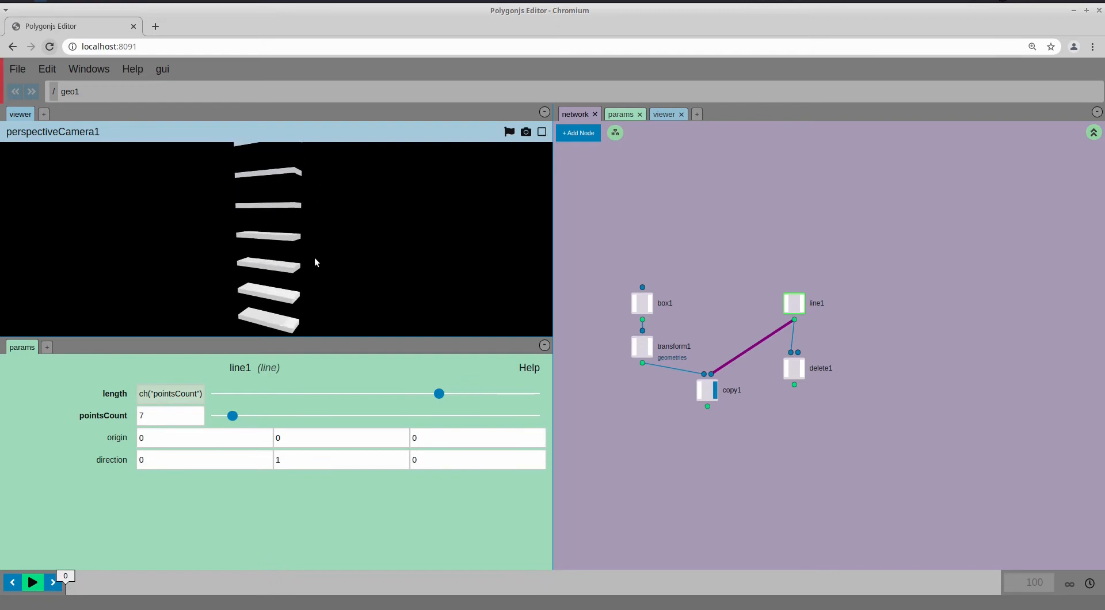
drag(235, 414, 221, 416)
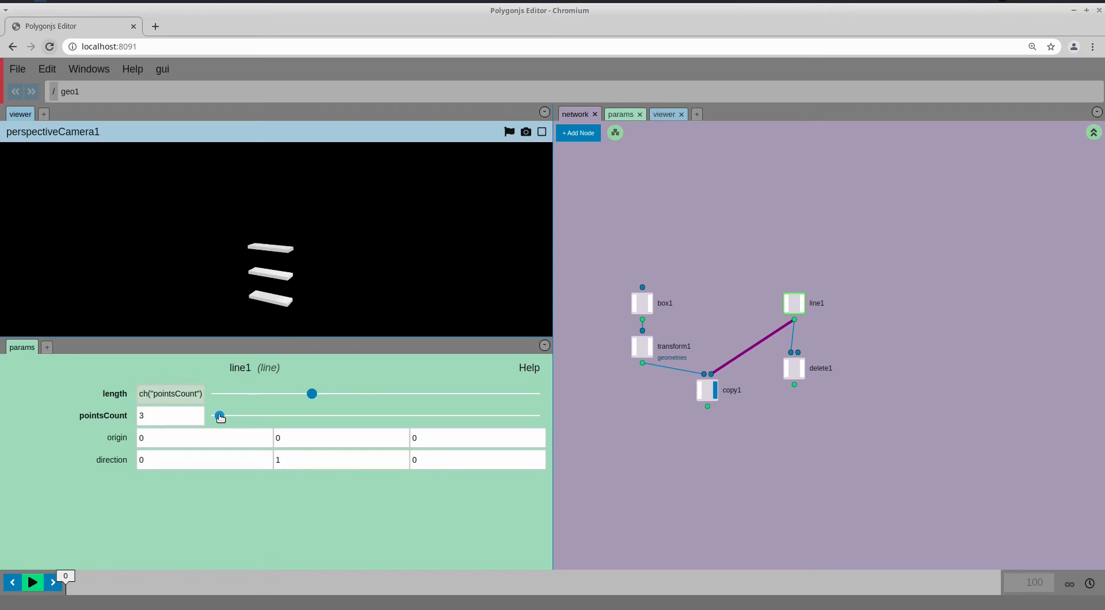
drag(221, 417, 224, 418)
mouse_move(288, 294)
mouse_down()
mouse_move(295, 301)
mouse_move(289, 288)
mouse_up()
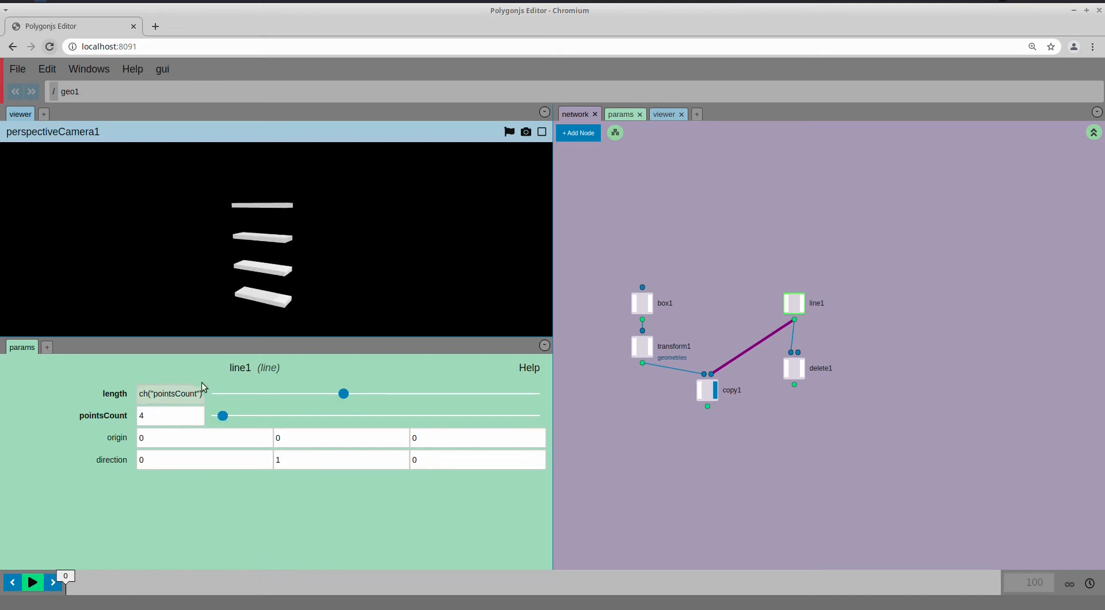
Append ' - 1' to the length expression and set the shelf count to 3
click(185, 394)
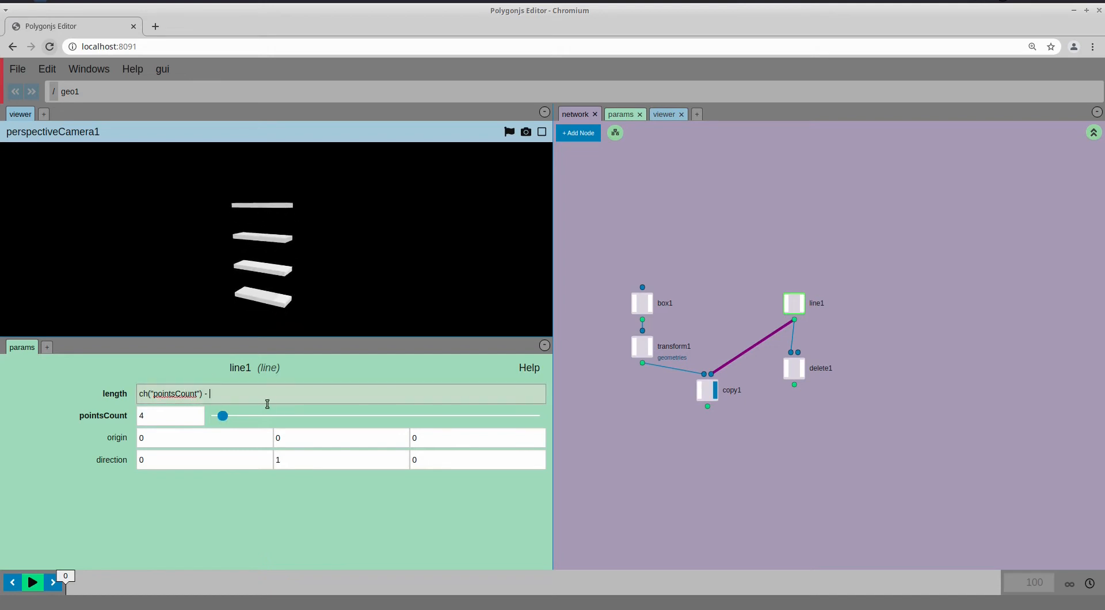
key(Return)
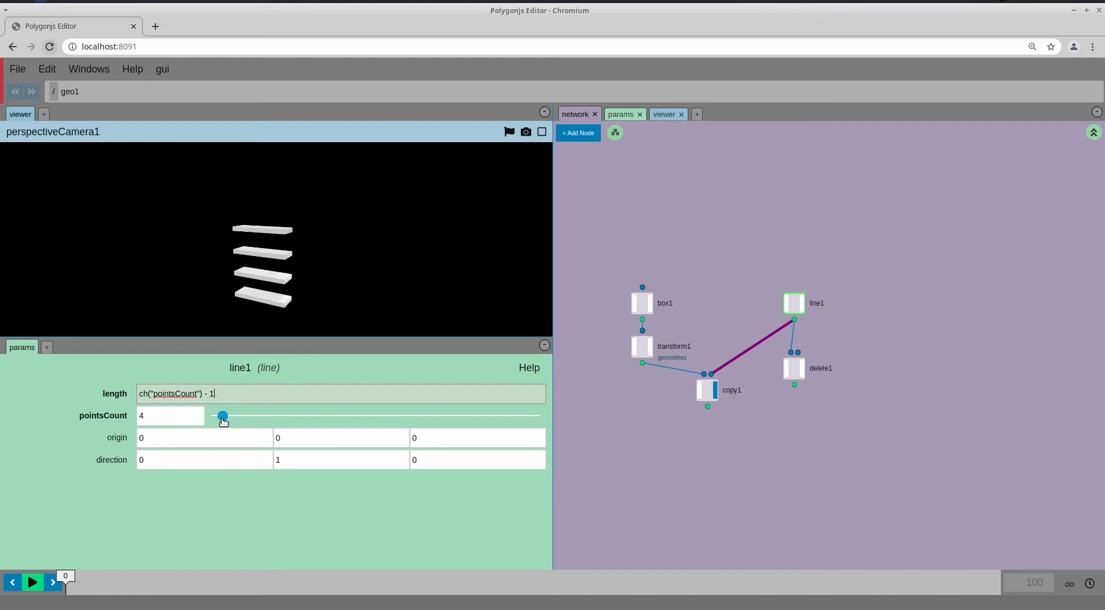
drag(223, 422, 222, 423)
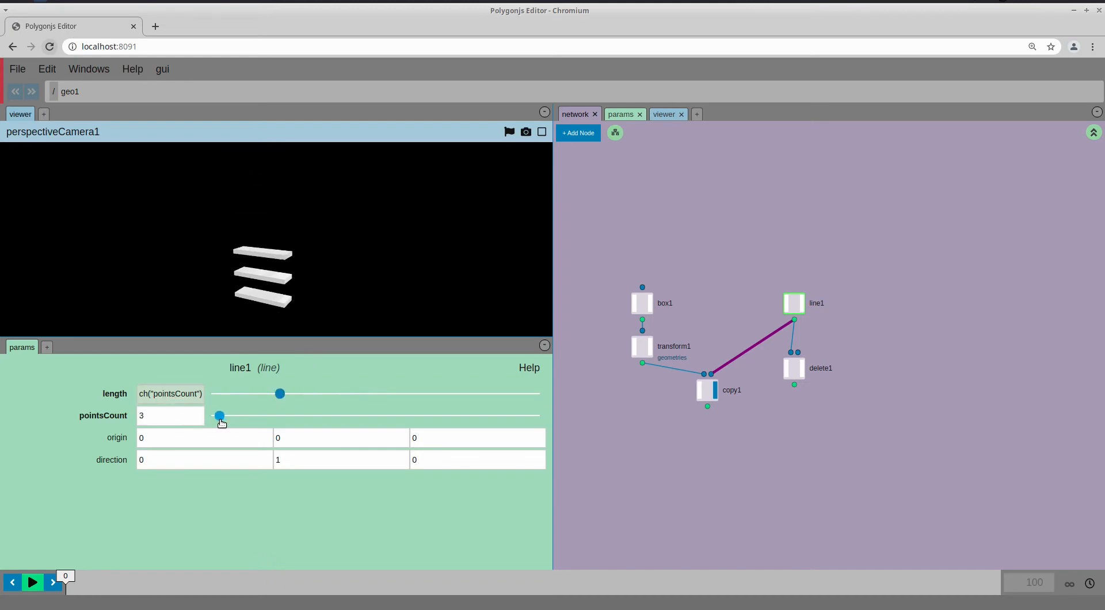
drag(219, 302, 312, 257)
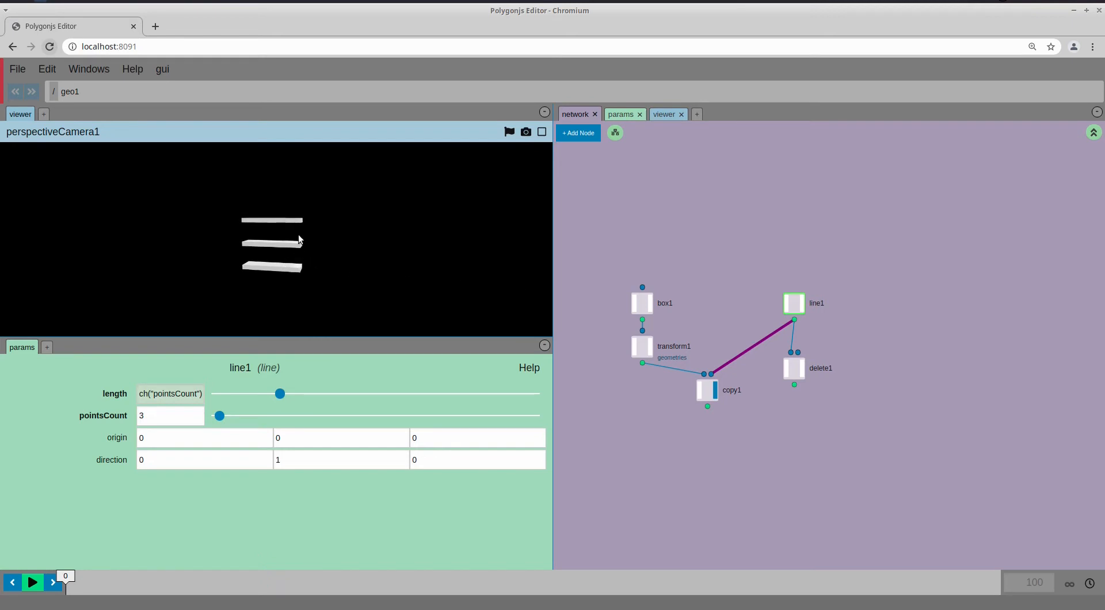
Duplicate box1 and transform1 and place the copies left of box1
middle_drag(592, 342, 648, 328)
drag(623, 248, 697, 373)
key(ctrl+c)
key(ctrl+v)
drag(833, 380, 574, 336)
middle_drag(623, 415, 636, 406)
Add a merge node and feed copy1's shelves into its second input
key(Tab)
text(mer)
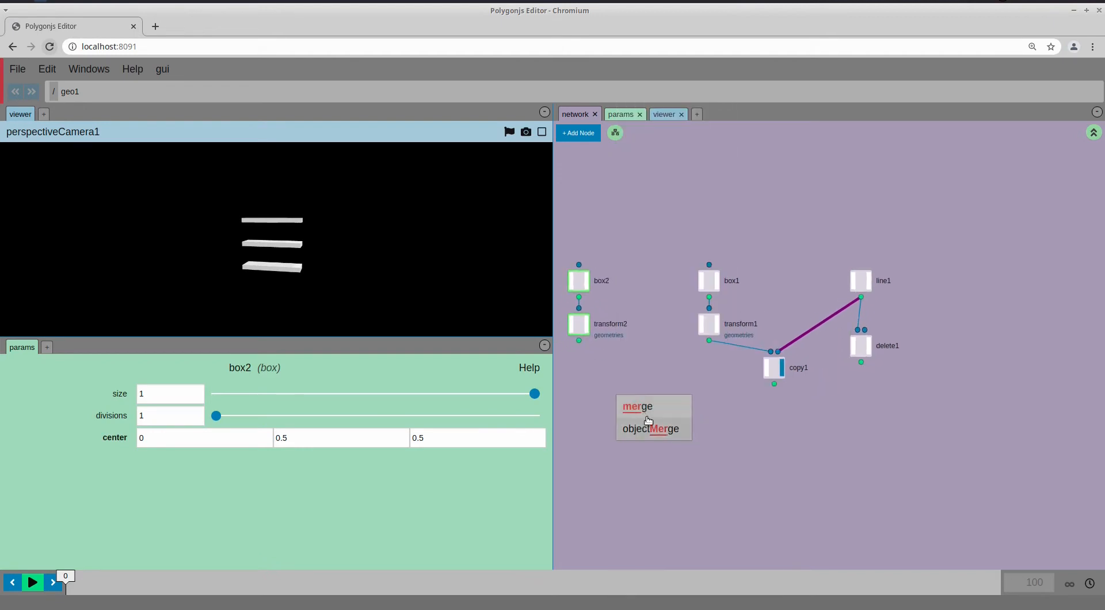
click(640, 411)
click(632, 423)
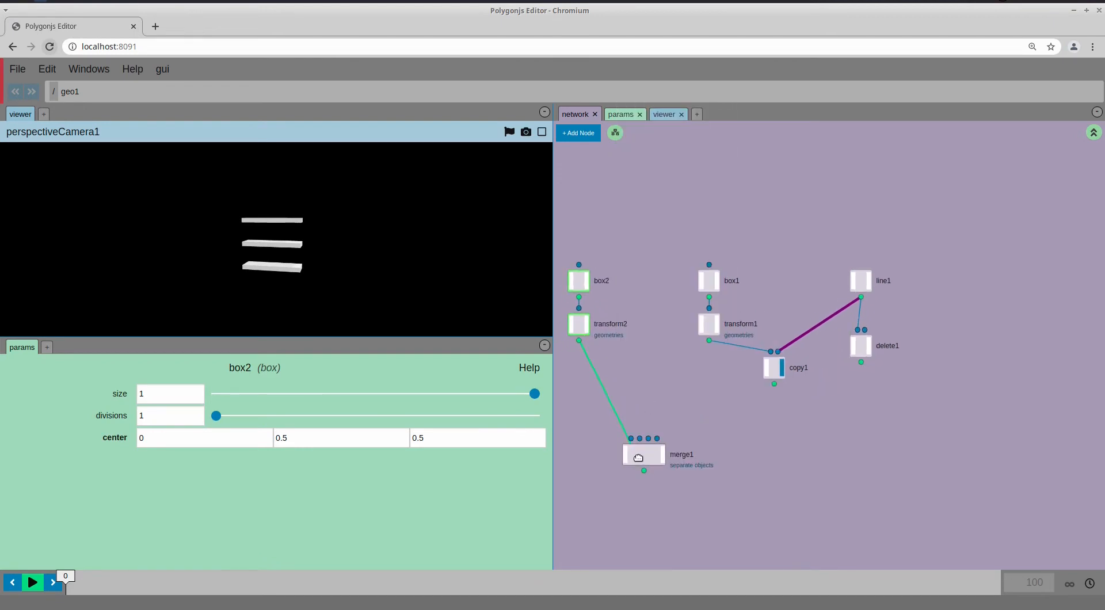
drag(774, 384, 639, 438)
Reset transform2's scale to 1, 1, 1 and review box2's parameters
click(597, 328)
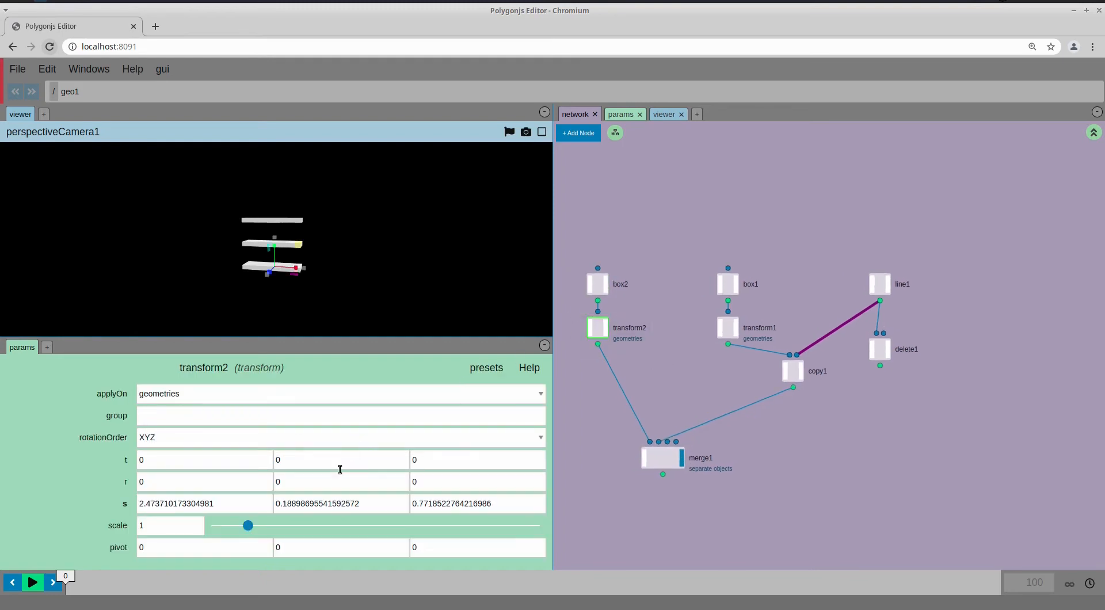
ctrl+middle_click(225, 506)
ctrl+middle_click(338, 506)
ctrl+middle_click(439, 506)
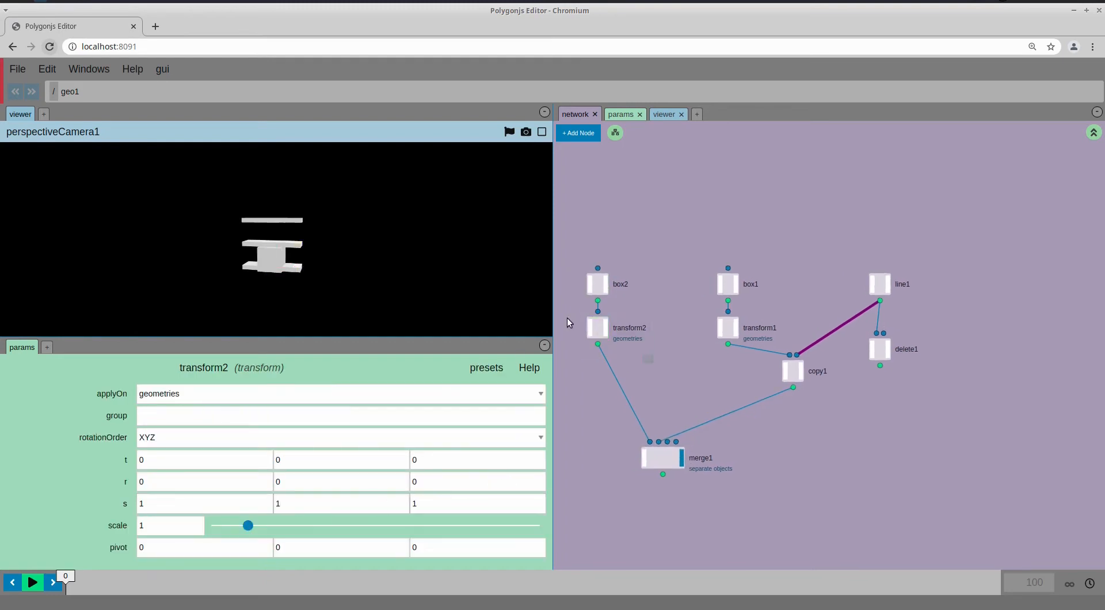
drag(375, 262, 319, 272)
key(e)
click(598, 284)
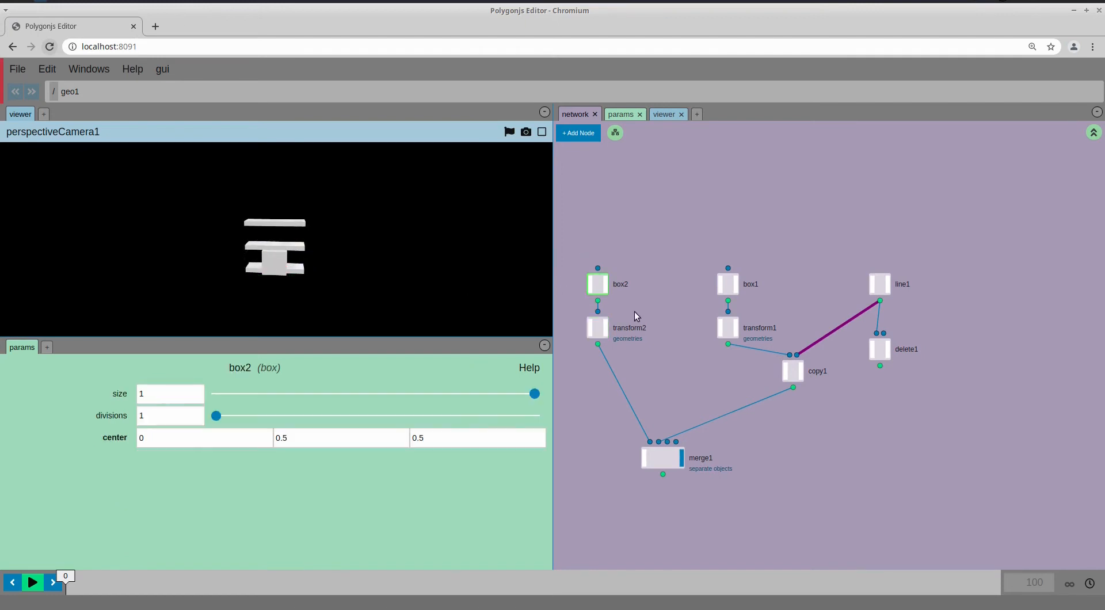
click(597, 327)
click(597, 284)
click(598, 327)
Move the panel box right to X about 1.26 and stretch its Y scale to 1.9
key(w)
drag(307, 271, 335, 260)
key(r)
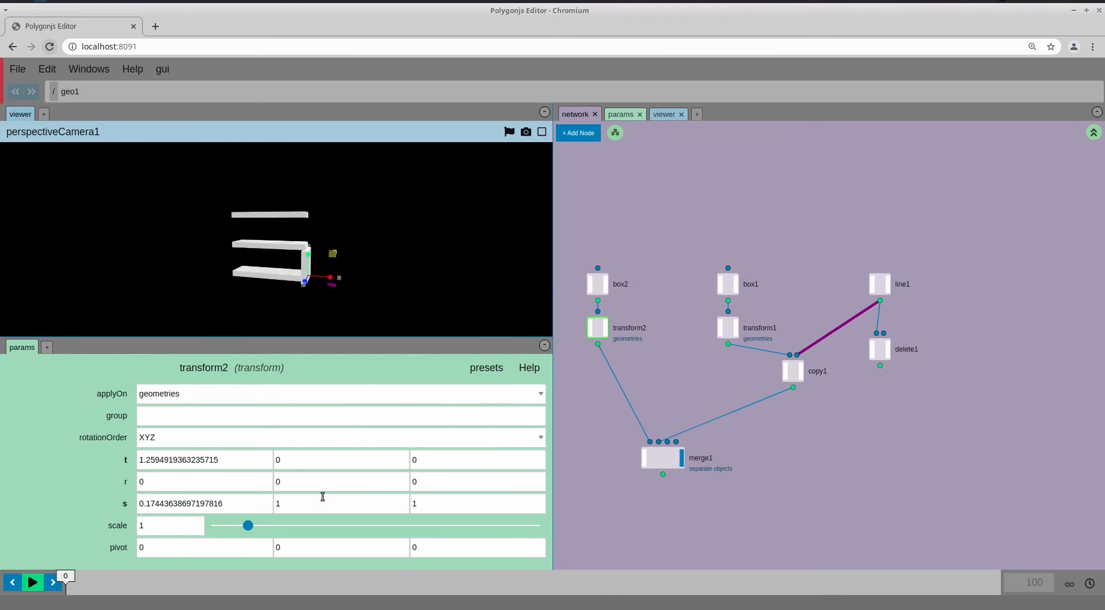
drag(323, 496, 442, 495)
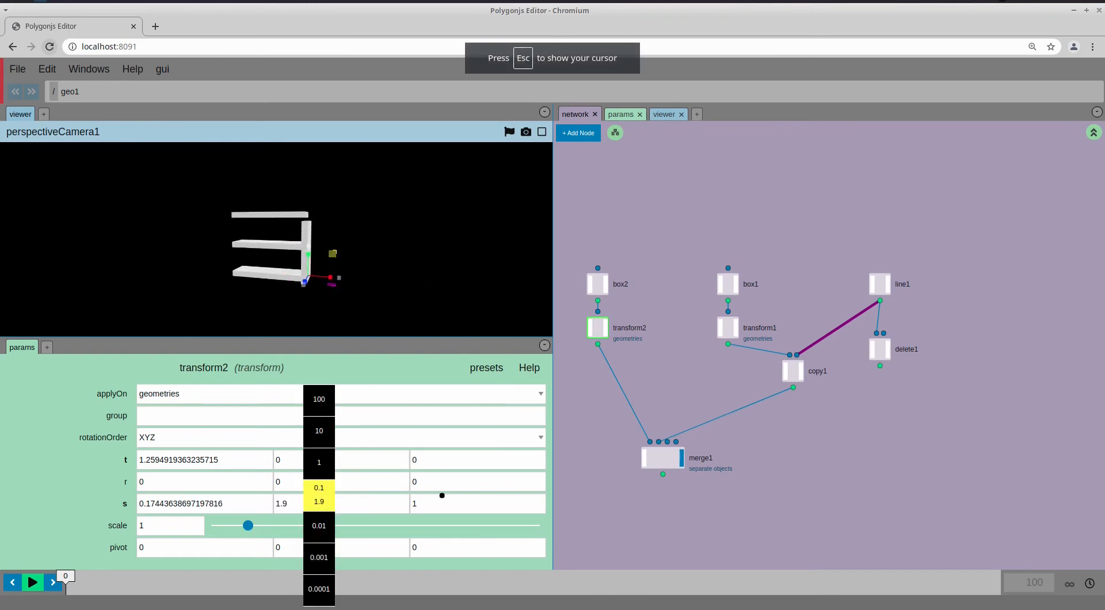
click(880, 285)
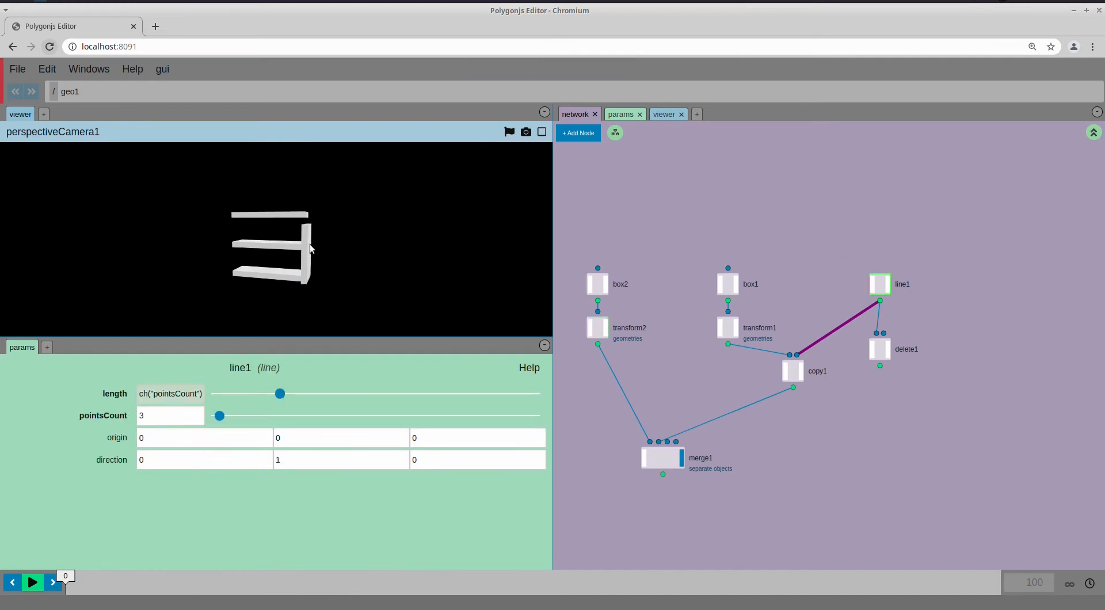
Make the panel shallower and paste line1's length reference into transform2's Y scale
drag(309, 225, 282, 294)
click(595, 328)
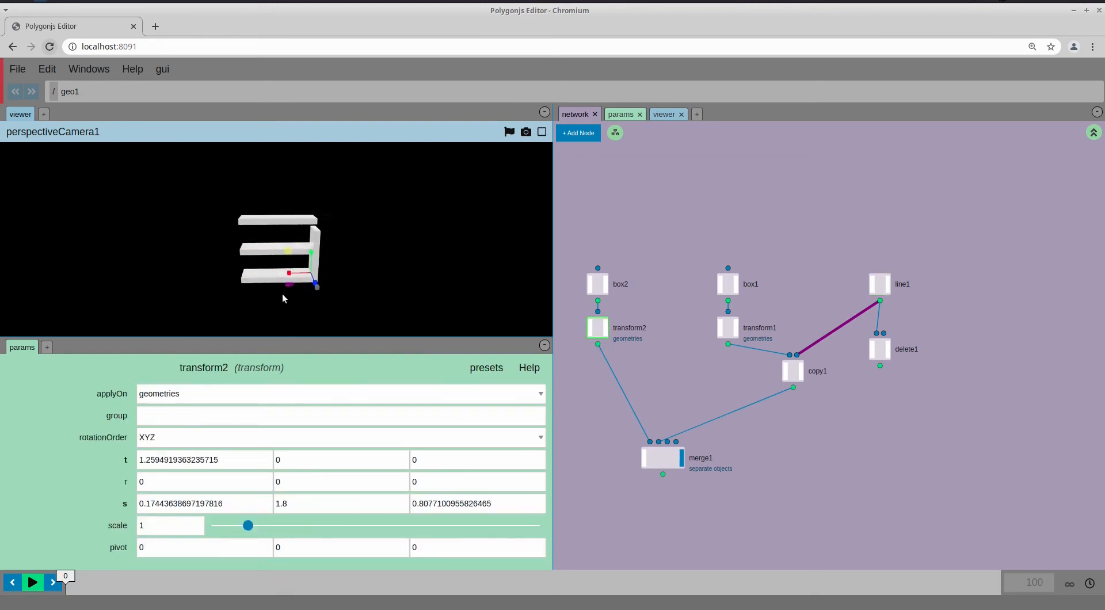
click(880, 284)
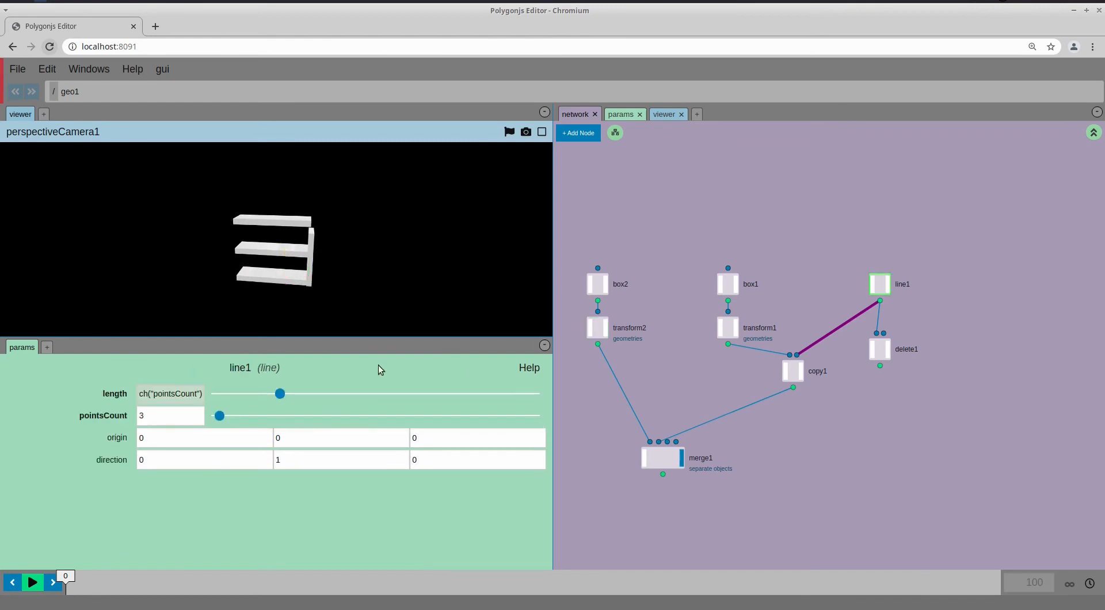
right_click(120, 412)
mouse_move(142, 424)
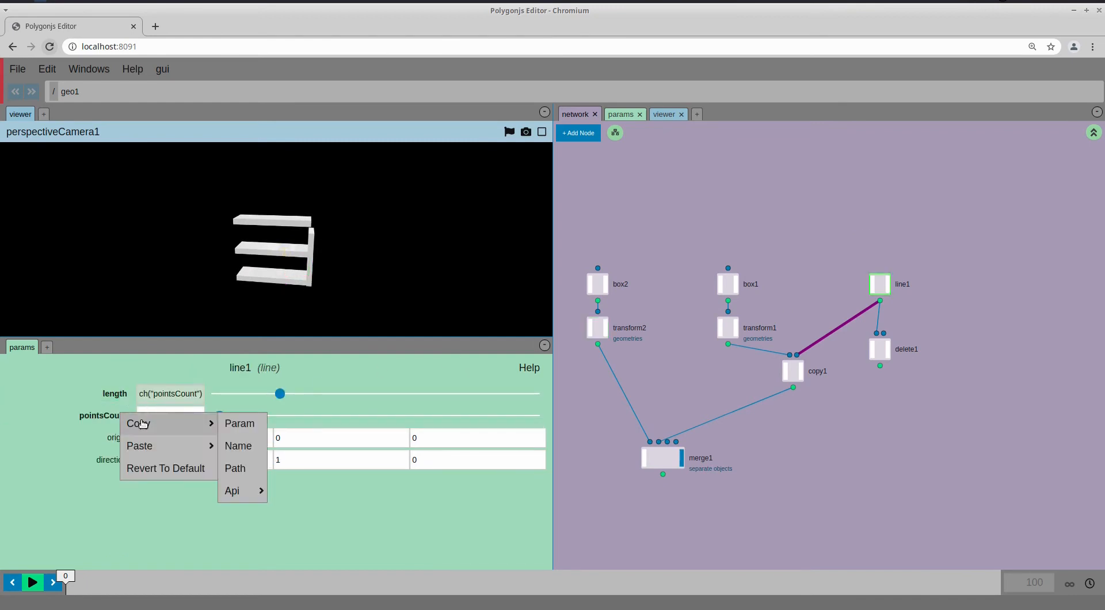
click(225, 424)
click(598, 328)
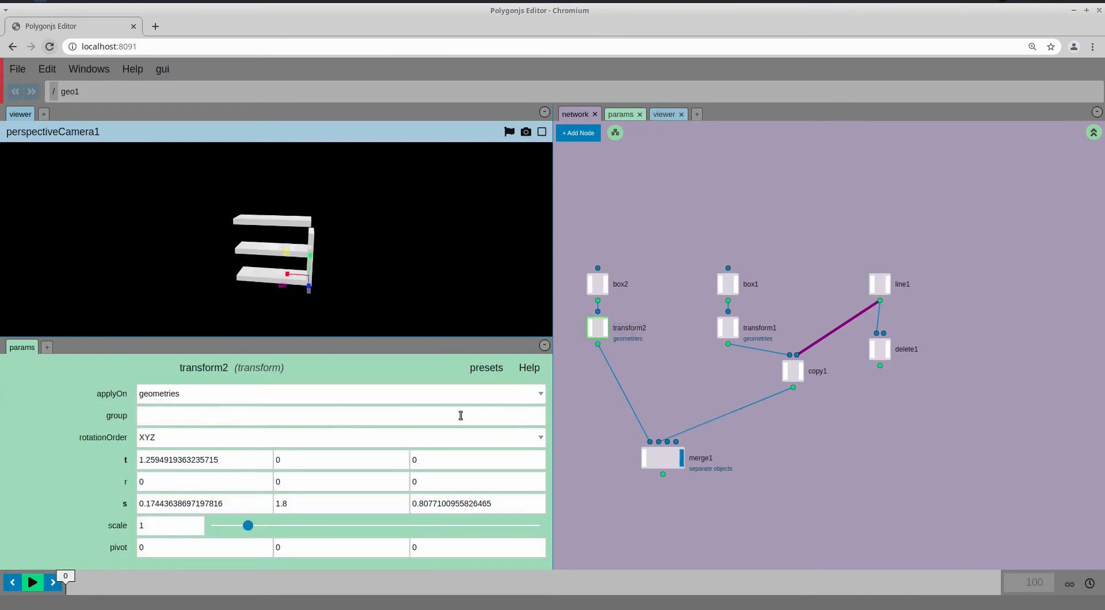
right_click(307, 507)
mouse_move(335, 553)
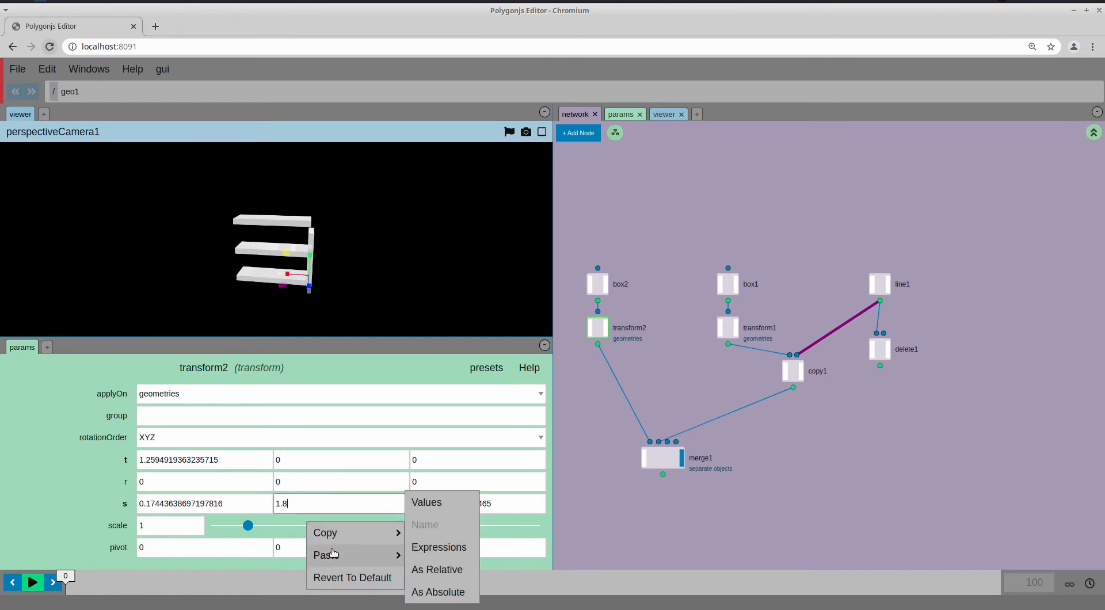
click(436, 569)
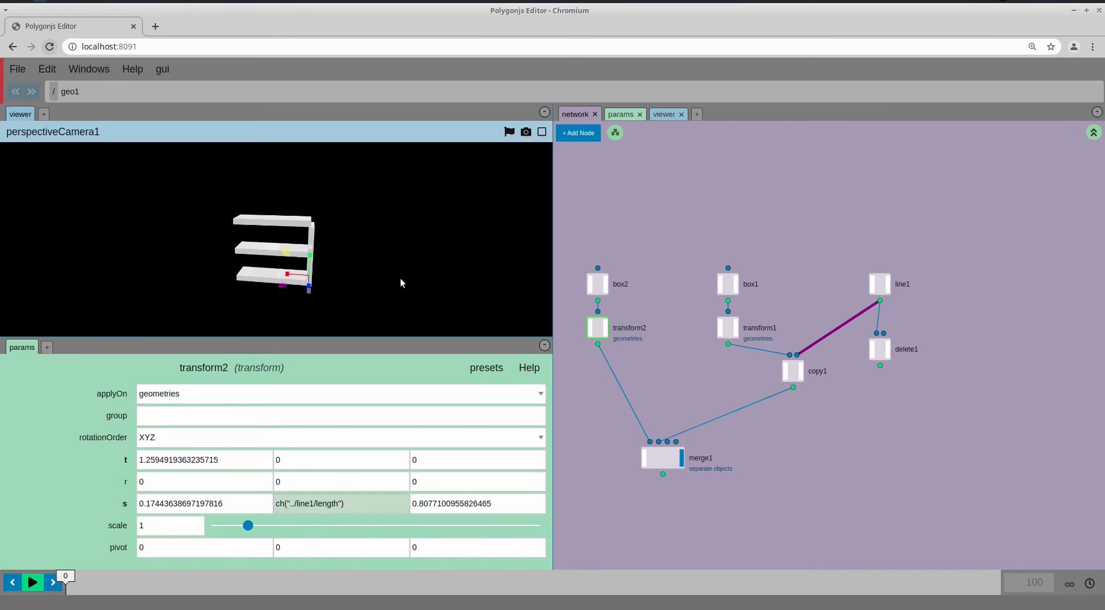
Test the panel height by changing the shelf count to 5 and back to 3
click(885, 288)
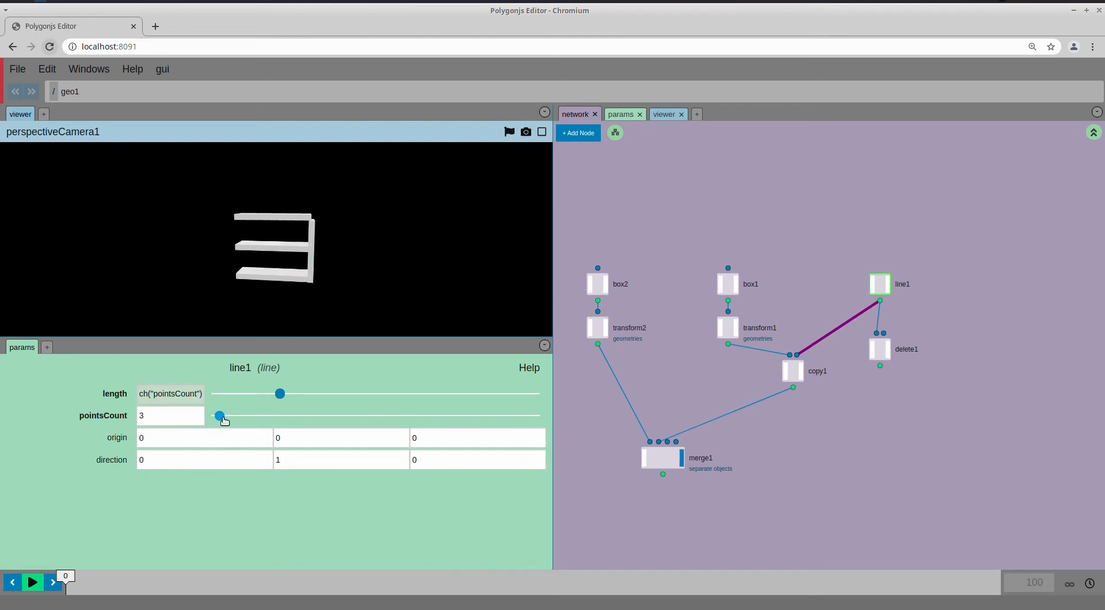
drag(221, 417, 221, 416)
drag(354, 264, 304, 275)
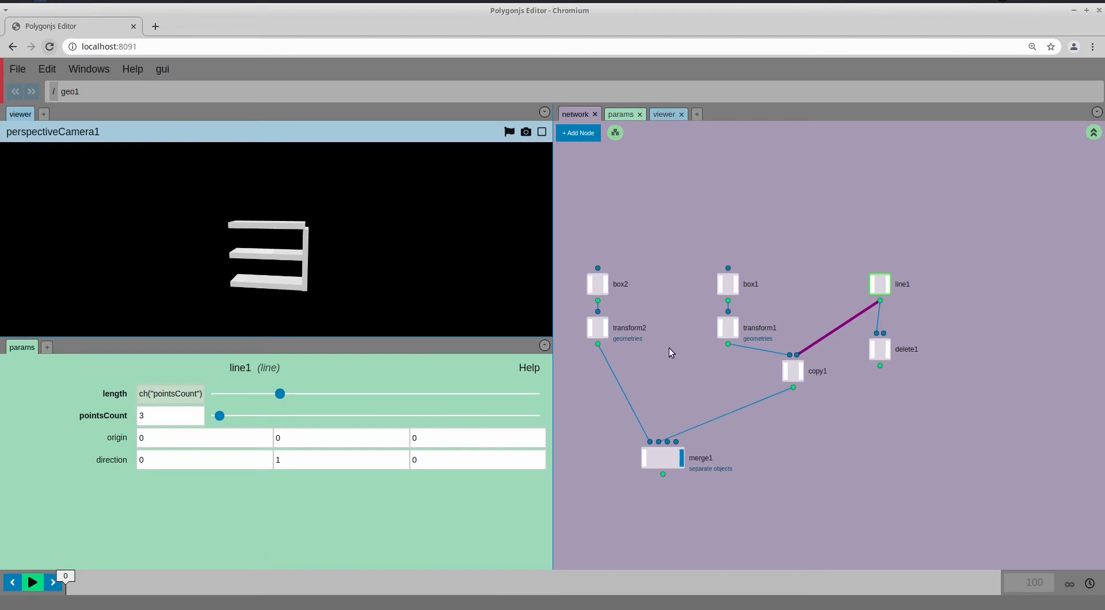
Copy transform1's Y scale reference and paste it relatively into transform2's Y scale
click(728, 327)
middle_drag(316, 501, 343, 504)
right_click(343, 503)
mouse_move(364, 530)
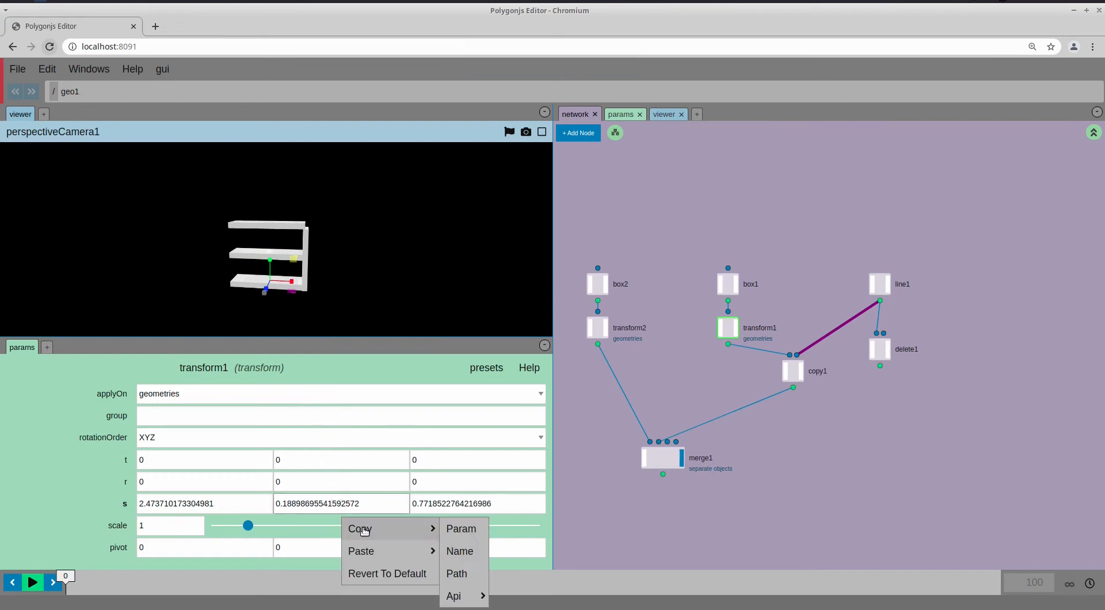
click(475, 529)
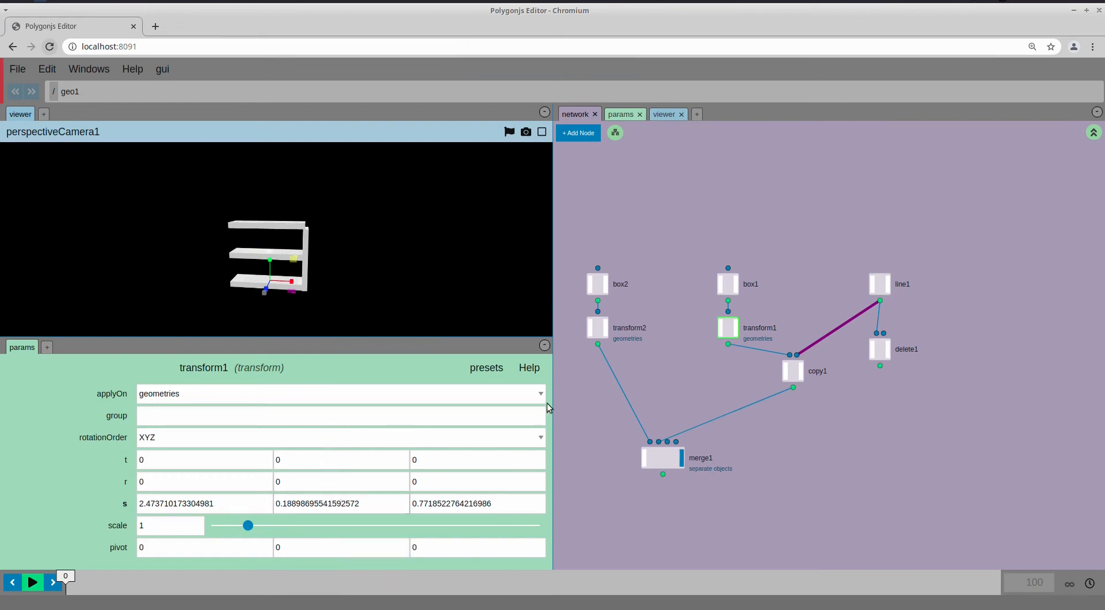
click(617, 329)
right_click(312, 496)
mouse_move(343, 529)
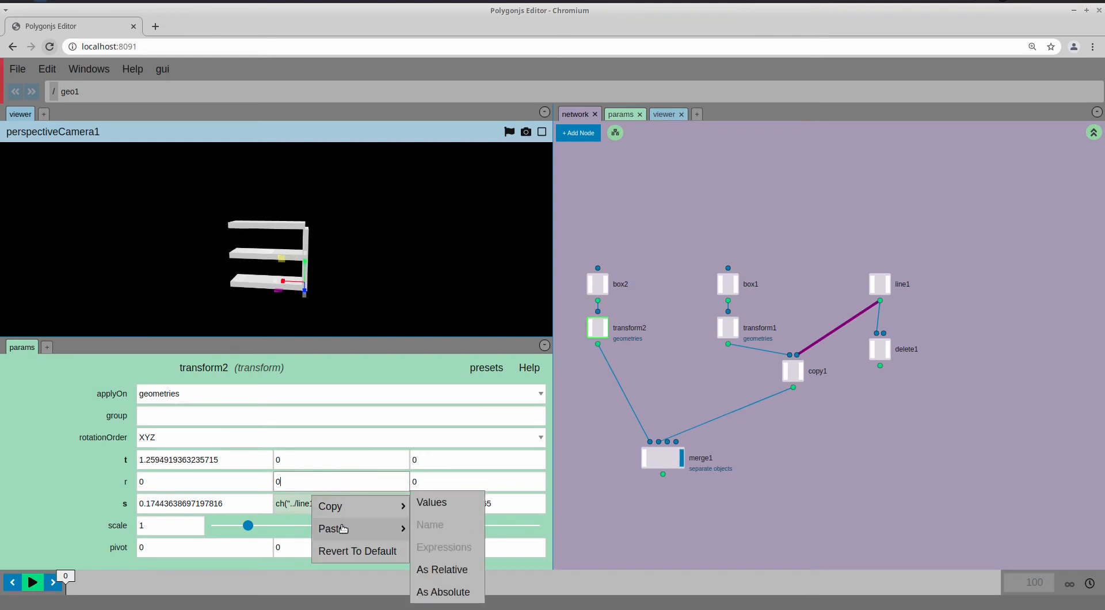
click(441, 568)
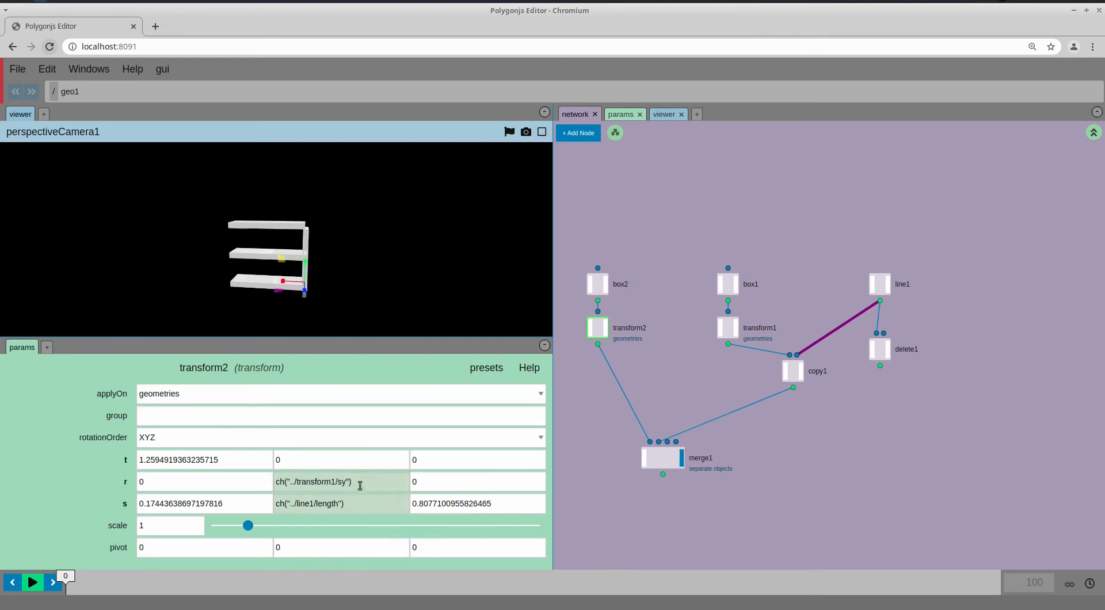
Make transform2's Y scale line1 length plus transform1's sy, and reset Y rotation to 0
drag(360, 485, 277, 482)
click(366, 503)
text(+)
key(ctrl+v)
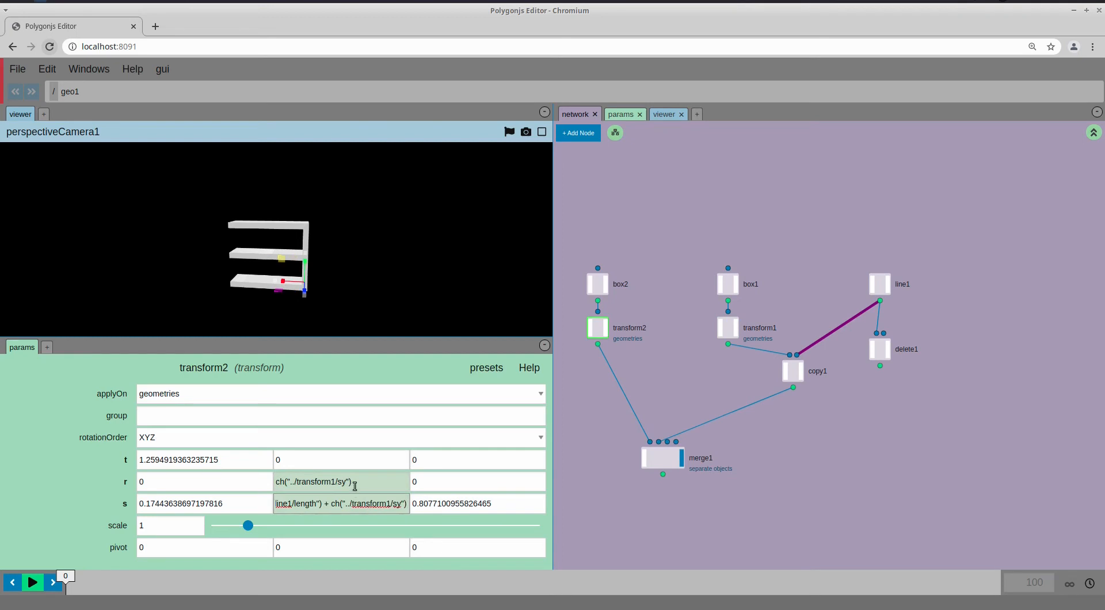
ctrl+click(358, 483)
drag(606, 390, 640, 373)
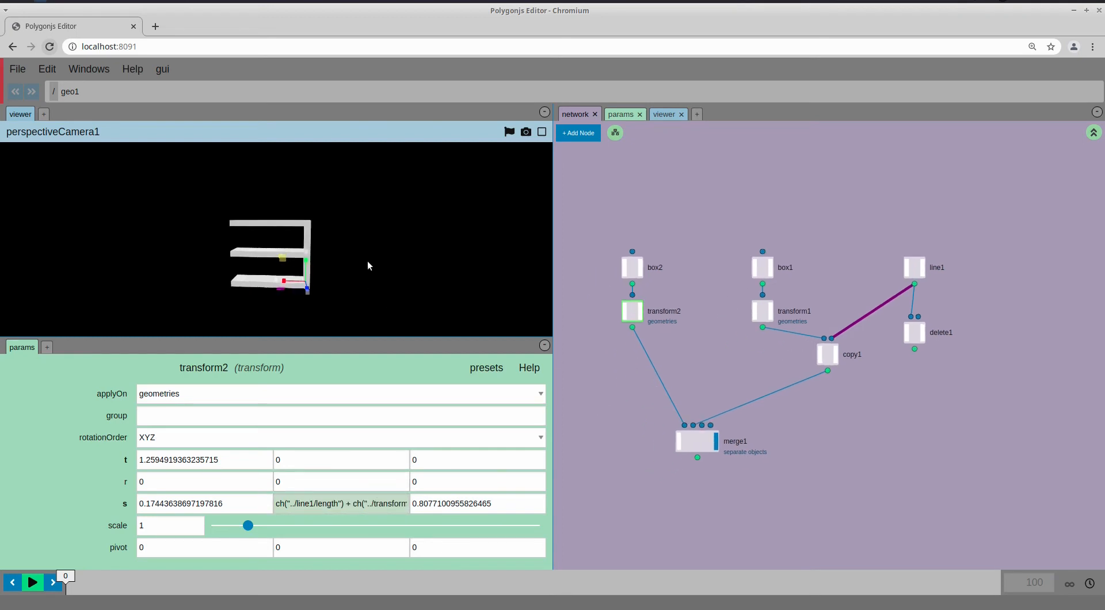
Vary line1's shelf count and return it to 3
click(914, 267)
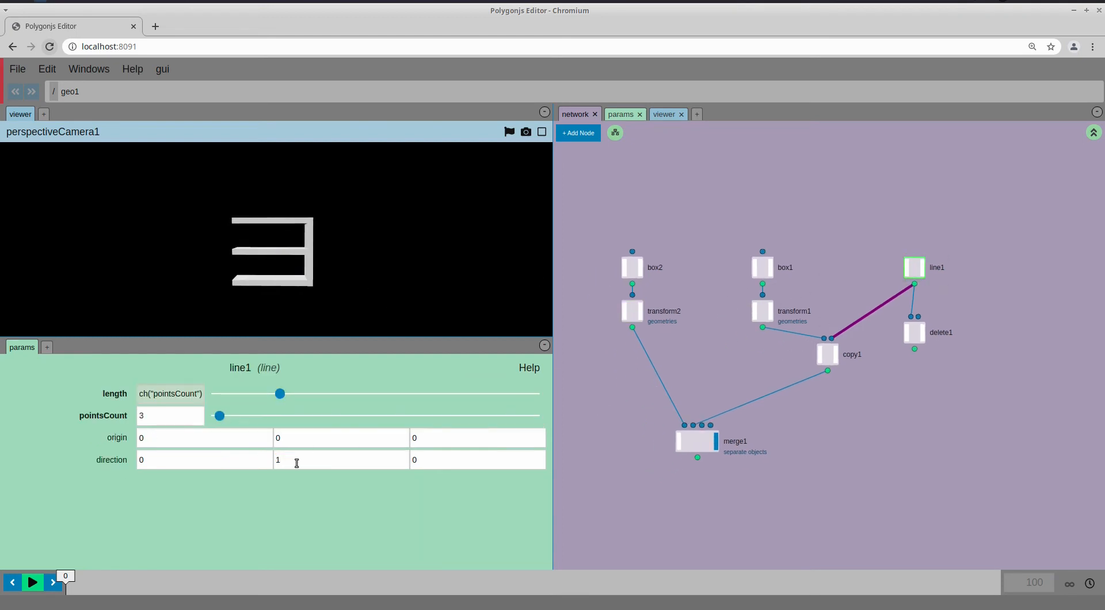
mouse_move(219, 416)
mouse_down()
mouse_move(232, 416)
mouse_move(220, 415)
mouse_up()
drag(329, 230, 325, 251)
middle_drag(663, 373, 742, 385)
Duplicate box2 and transform2 as box3 and transform3 beside box2
drag(744, 374, 678, 260)
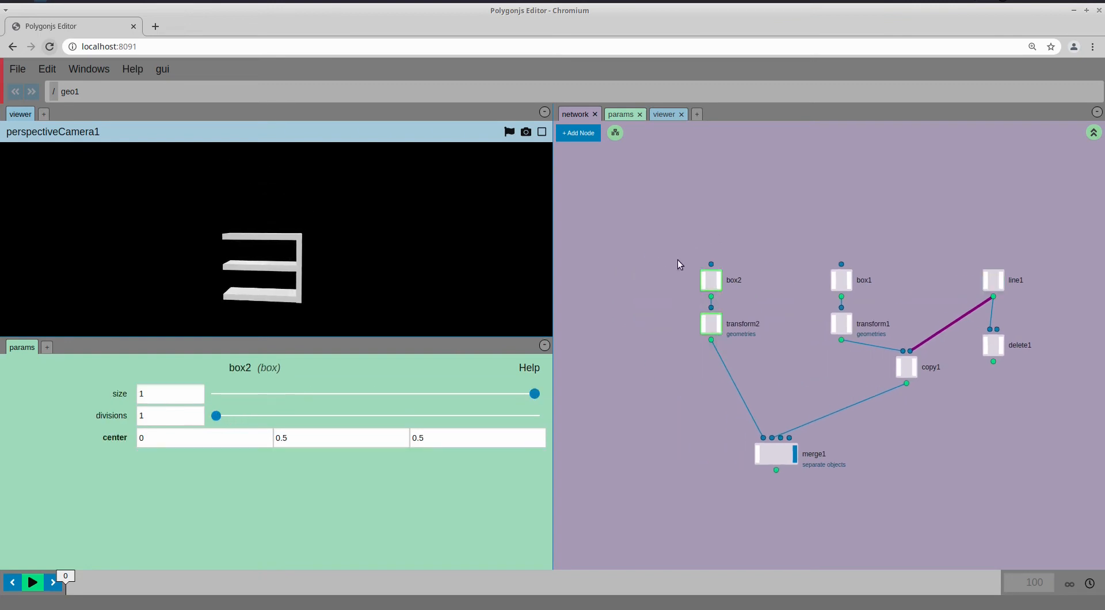
middle_drag(651, 278, 667, 280)
key(ctrl+c)
key(ctrl+v)
drag(831, 378, 635, 333)
Create merge2 joining transform3 and transform2, and feed it into merge1's first input
right_click(659, 359)
mouse_move(660, 359)
text(merge)
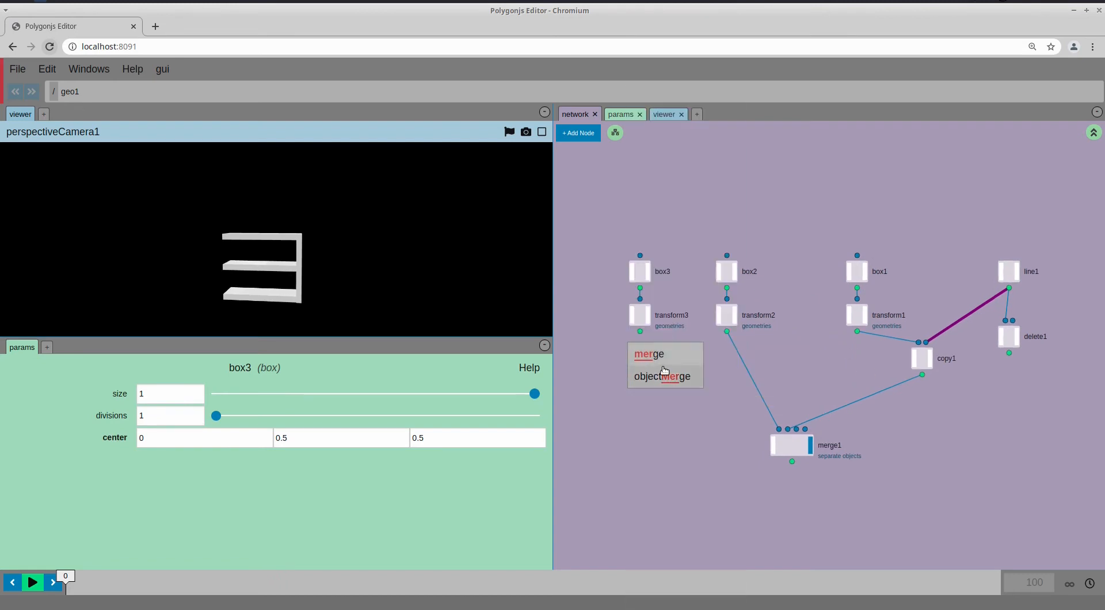
key(Return)
drag(669, 343, 706, 330)
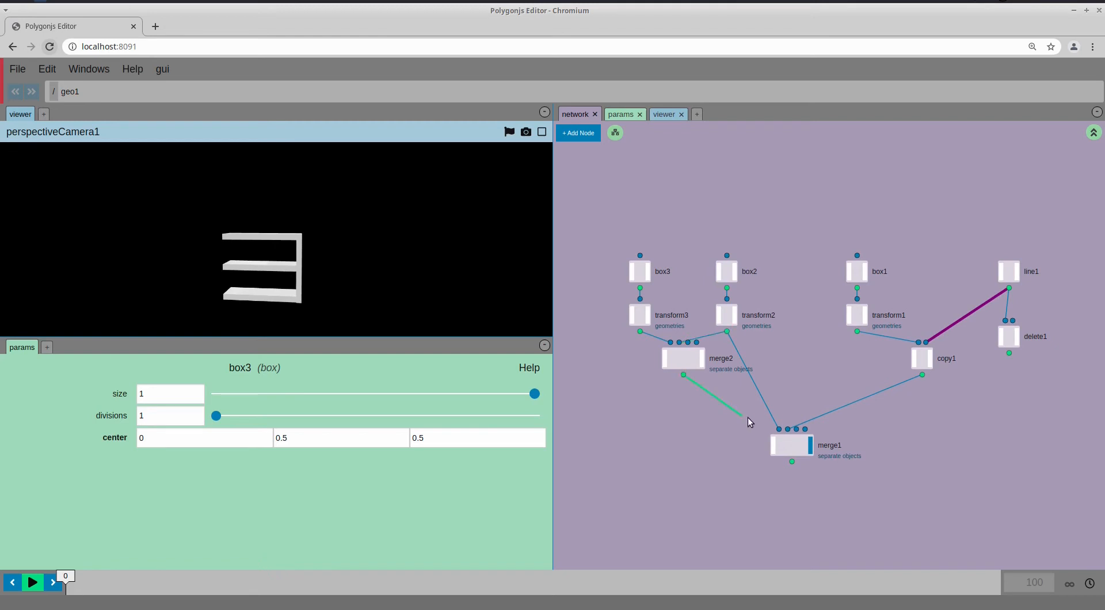
click(779, 429)
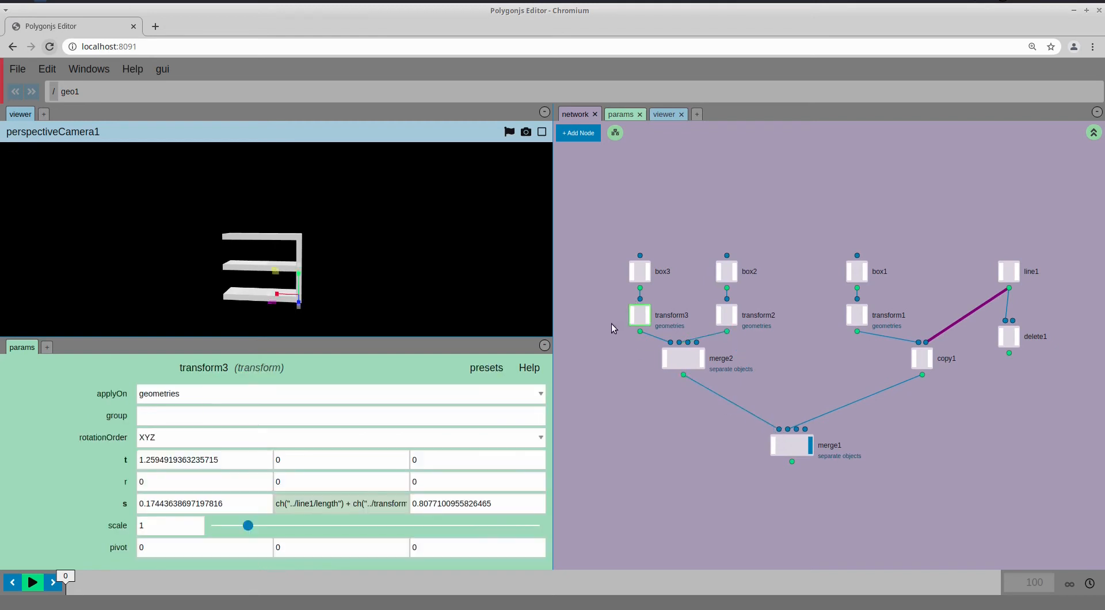
Prefix transform3's X translation with a minus, then copy a reference to transform2's X translation
click(230, 463)
text(-)
key(Return)
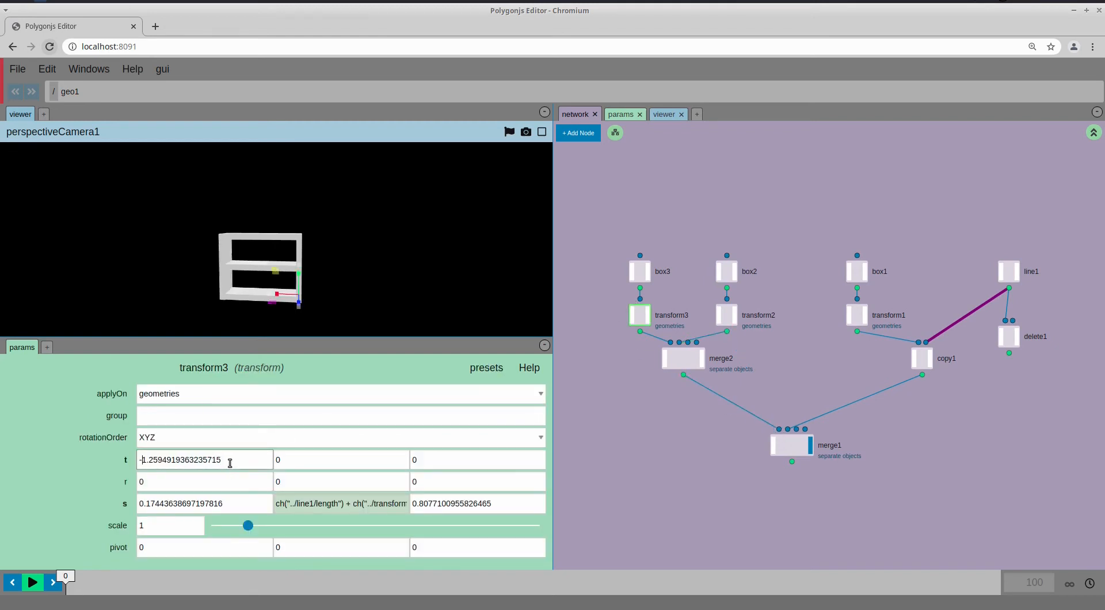
click(728, 321)
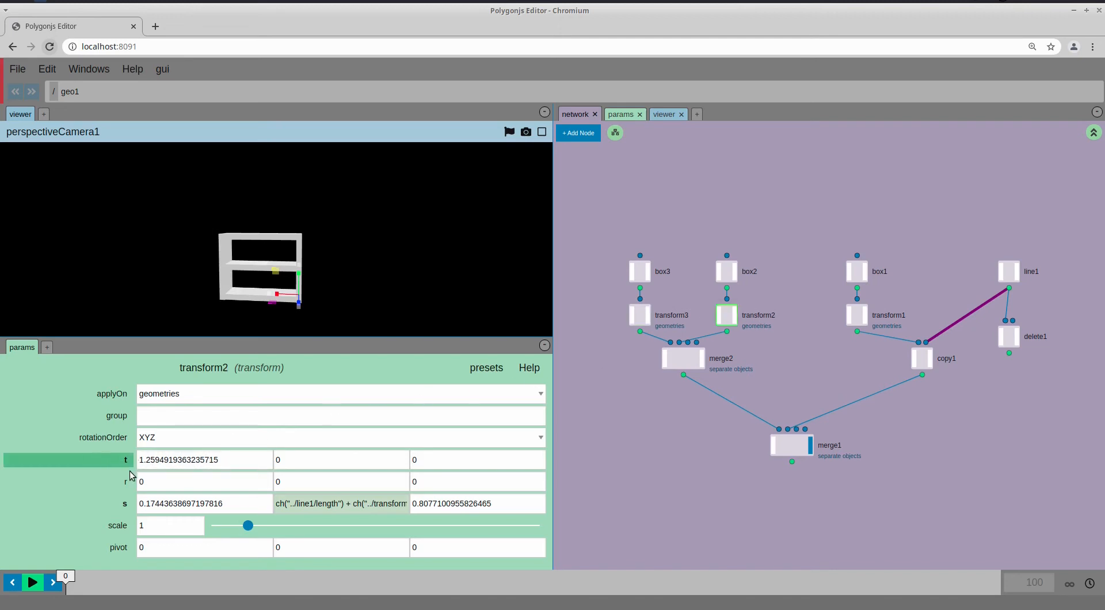
right_click(185, 458)
mouse_move(199, 479)
click(296, 481)
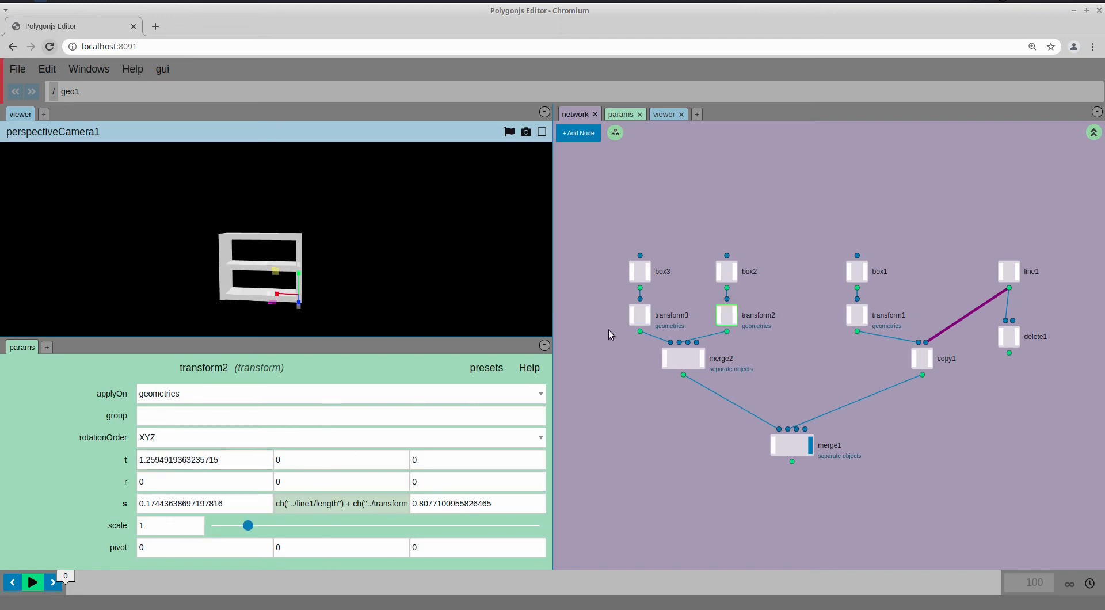
Paste the relative reference into transform3's X and negate it to -ch("../transform2/tx")
click(639, 315)
right_click(214, 458)
mouse_move(234, 505)
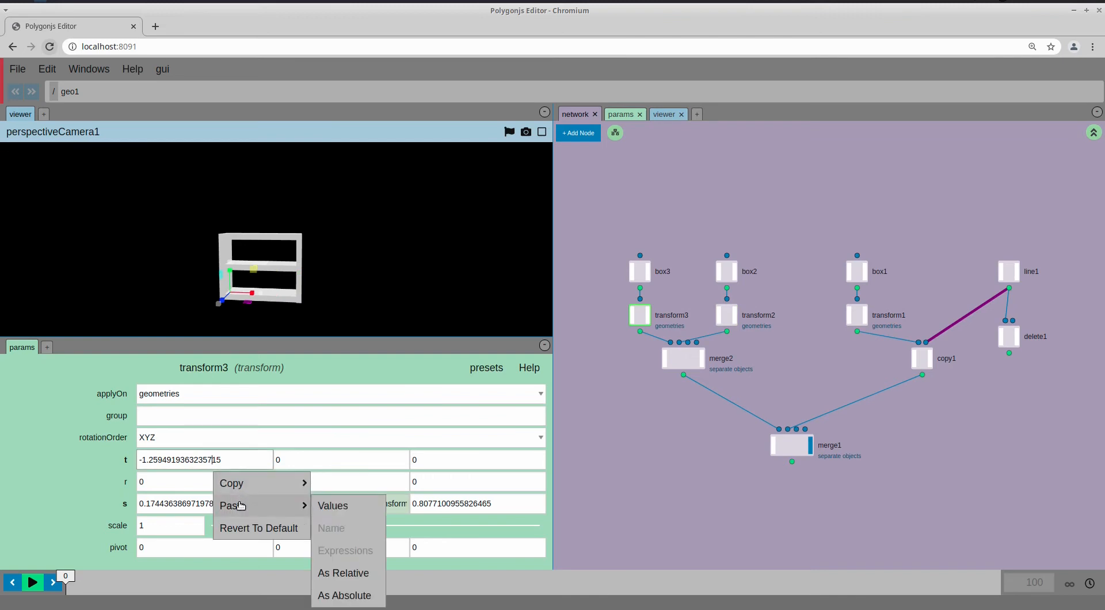
click(337, 571)
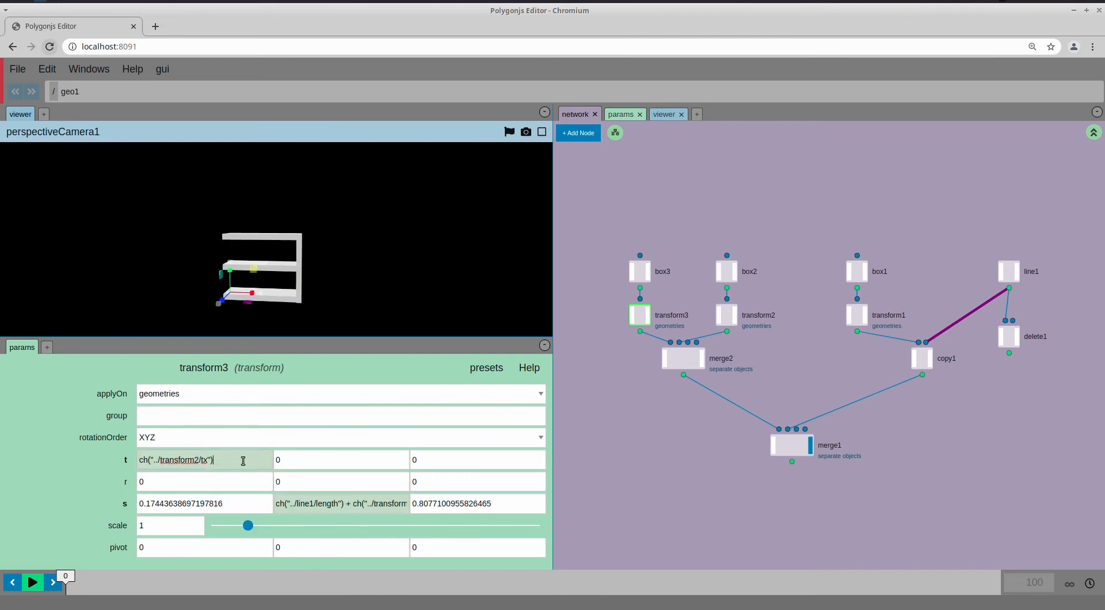
click(244, 460)
key(Home)
text(-)
key(Return)
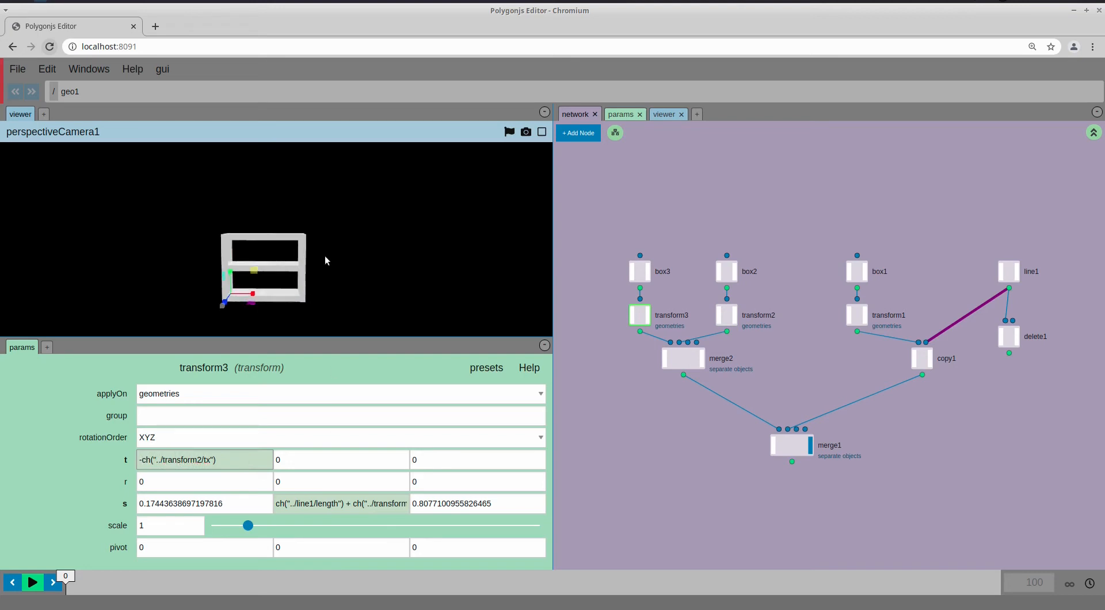
click(1008, 275)
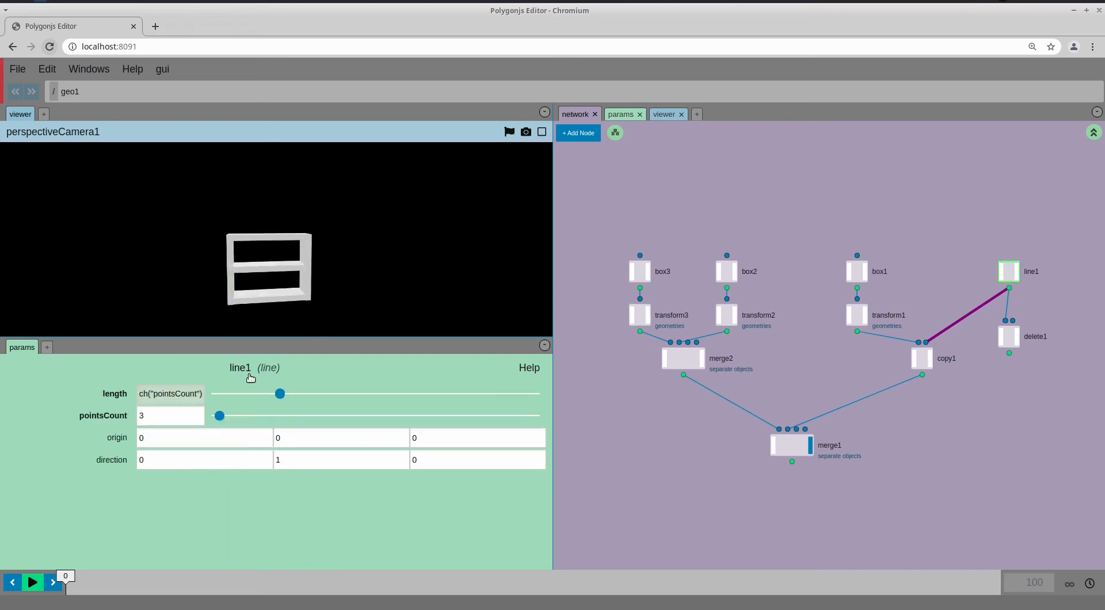
Raise line1's pointsCount from 3 to 4, orbit to check the new shelf, and save
drag(219, 415, 225, 415)
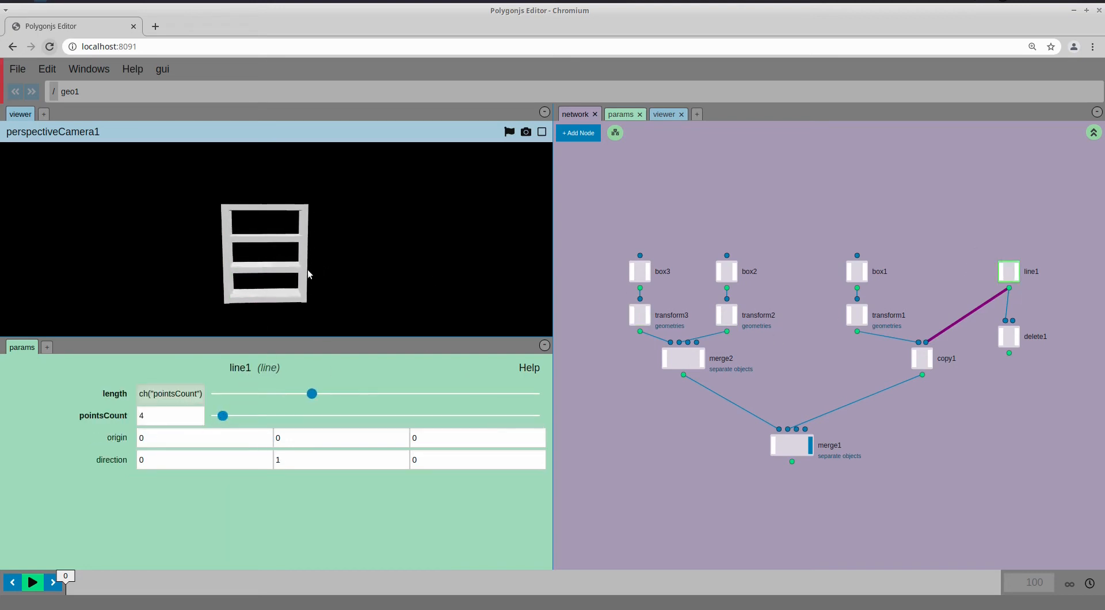
drag(311, 274, 300, 271)
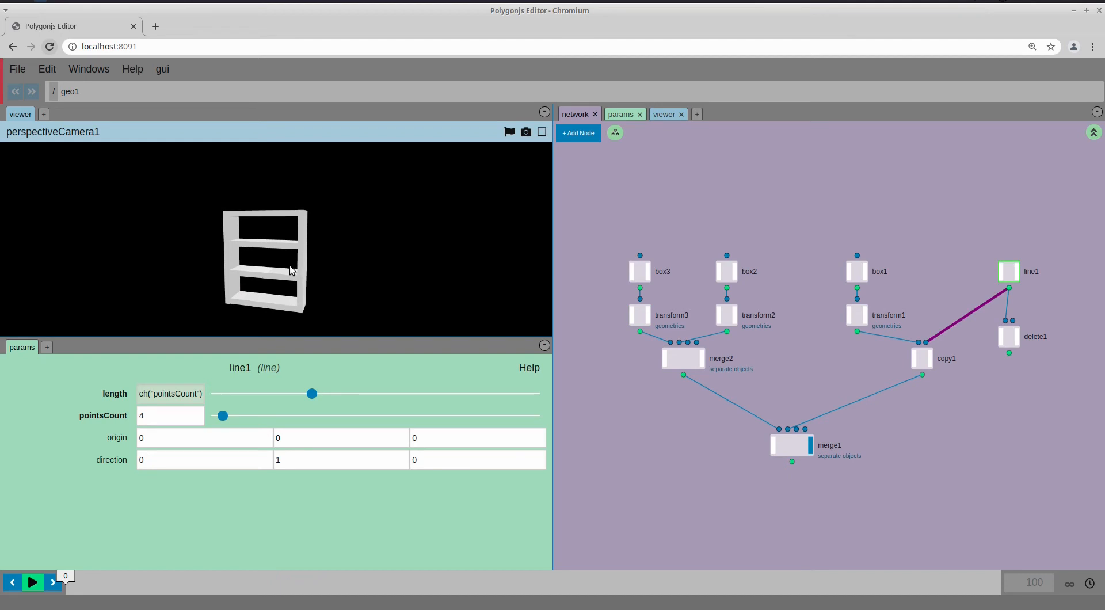
drag(288, 265, 303, 265)
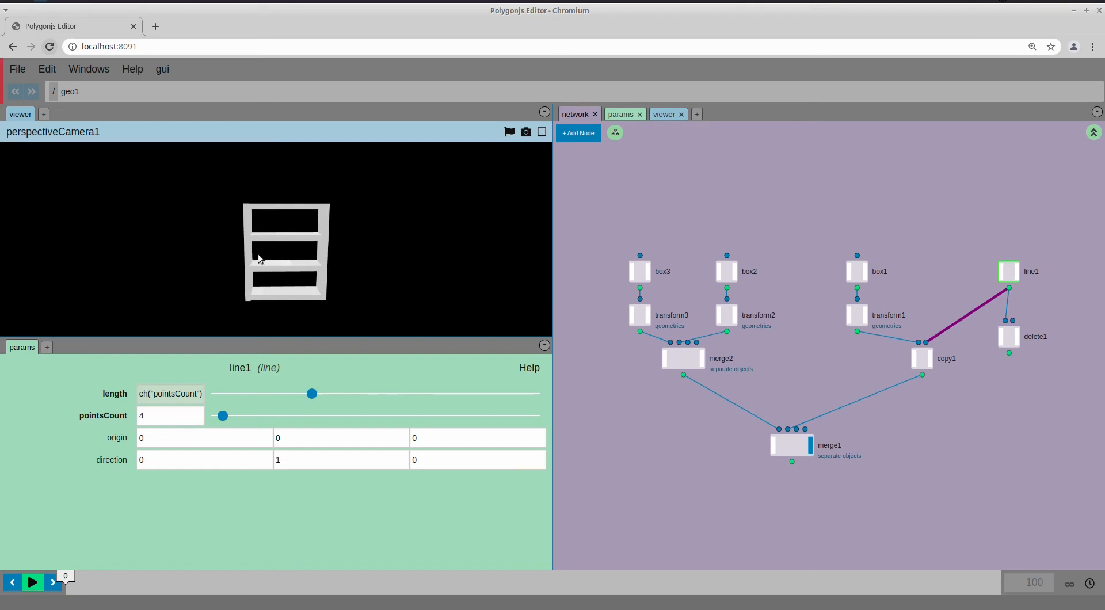
middle_drag(620, 408, 618, 414)
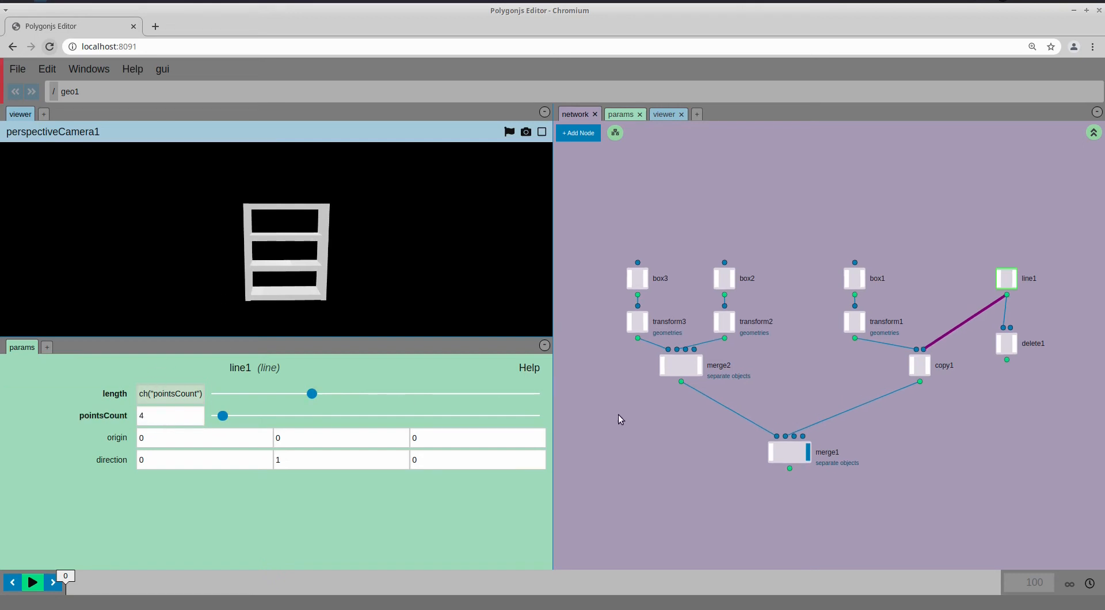
key(ctrl+s)
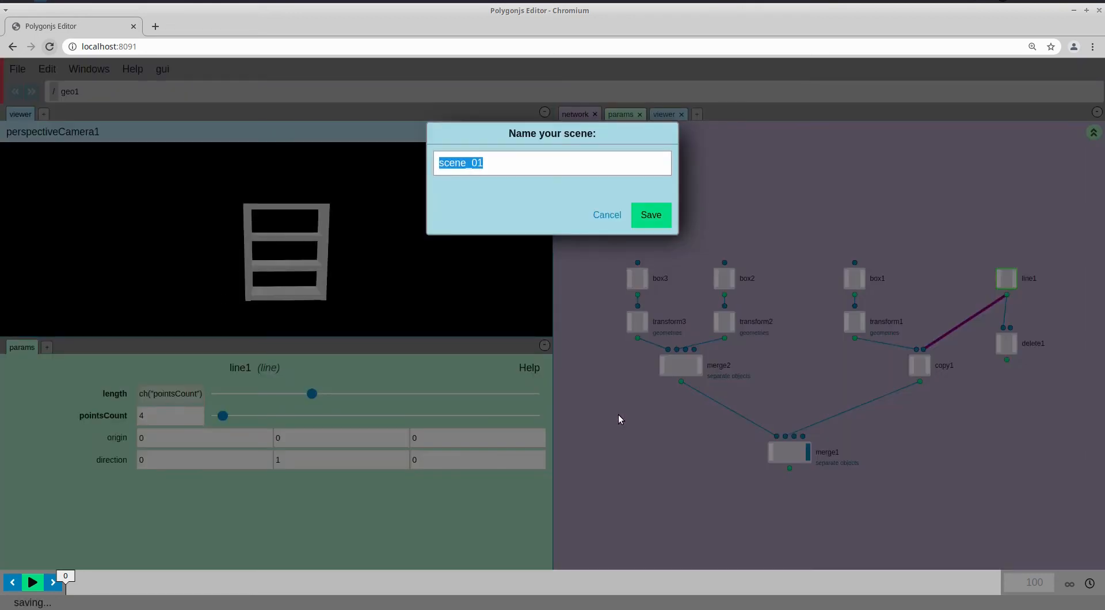
Save the scene under the name 'shelf_configuration'
text(shelf_configuration)
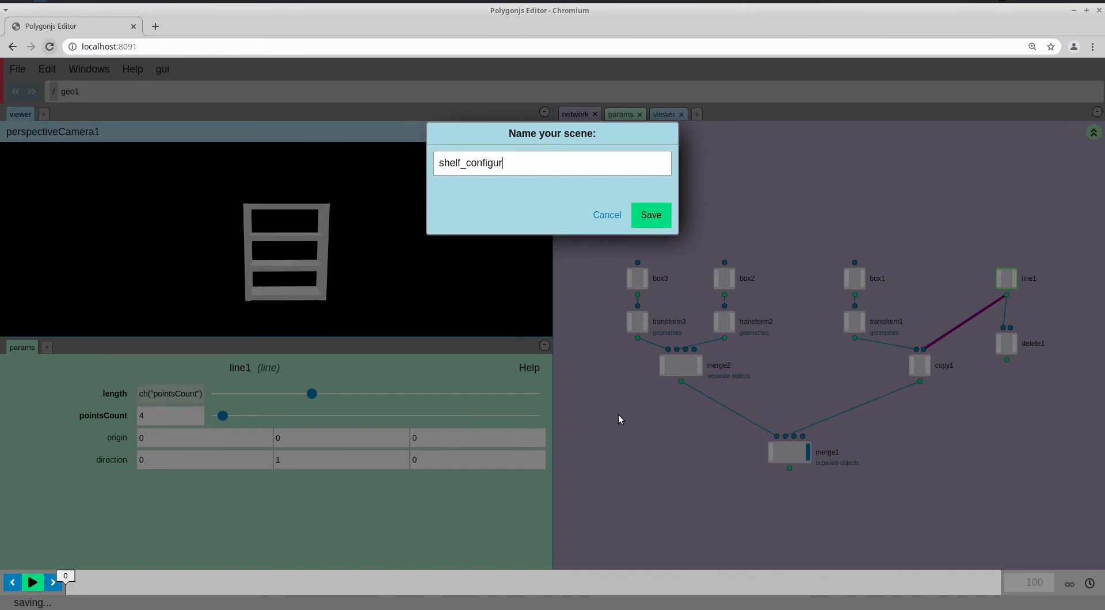
key(Return)
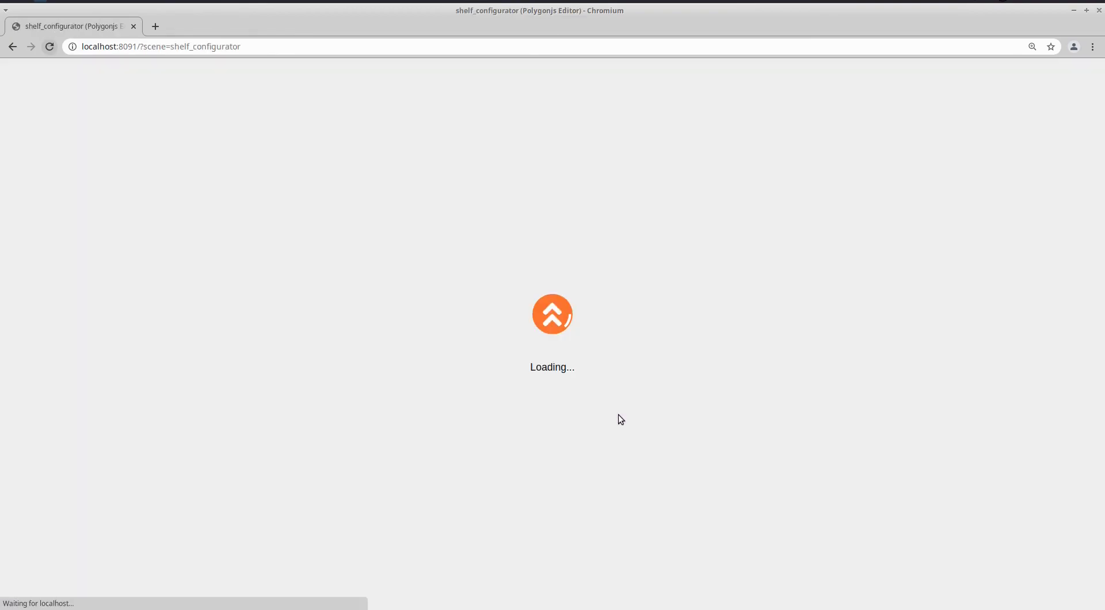
key(alt+Tab)
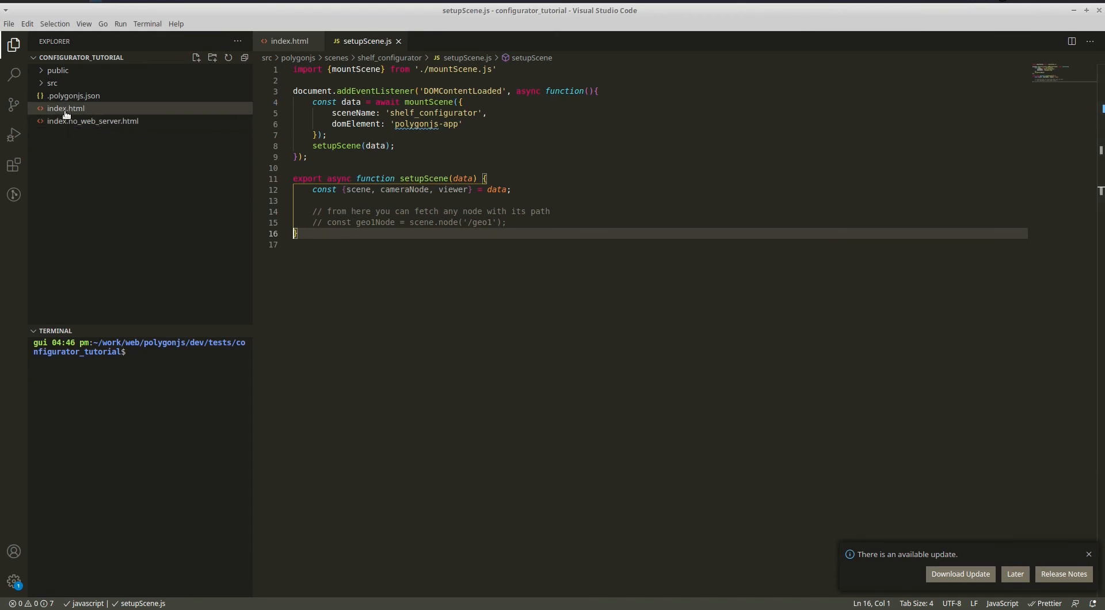
Expand src in the VS Code Explorer and open index.no_web_server.html from the file manager
click(61, 83)
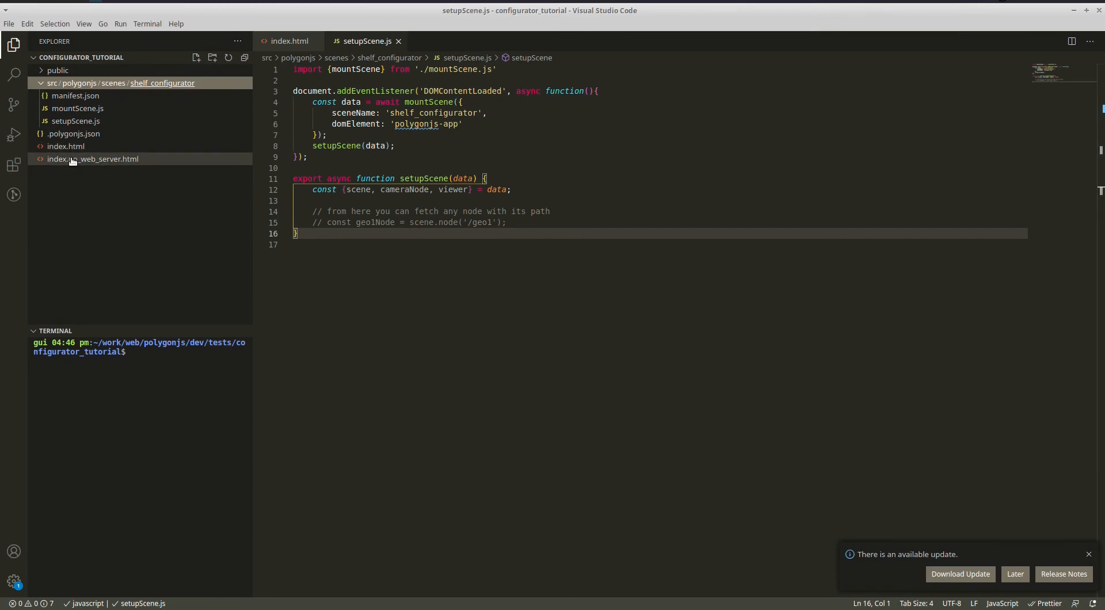
key(ctrl+alt+Left)
key(ctrl+alt+Left)
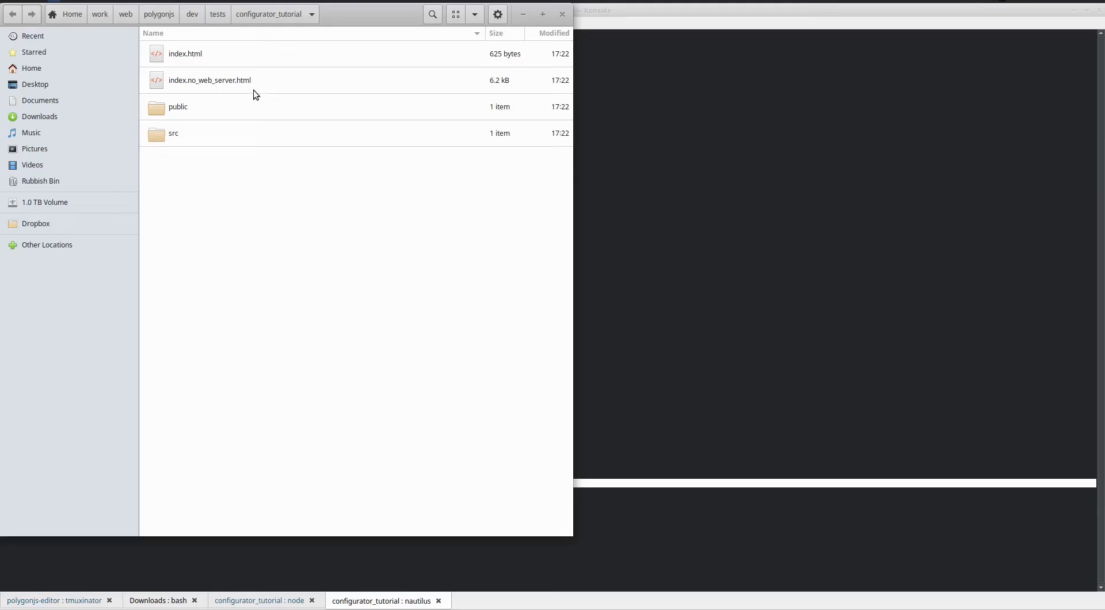
double_click(216, 85)
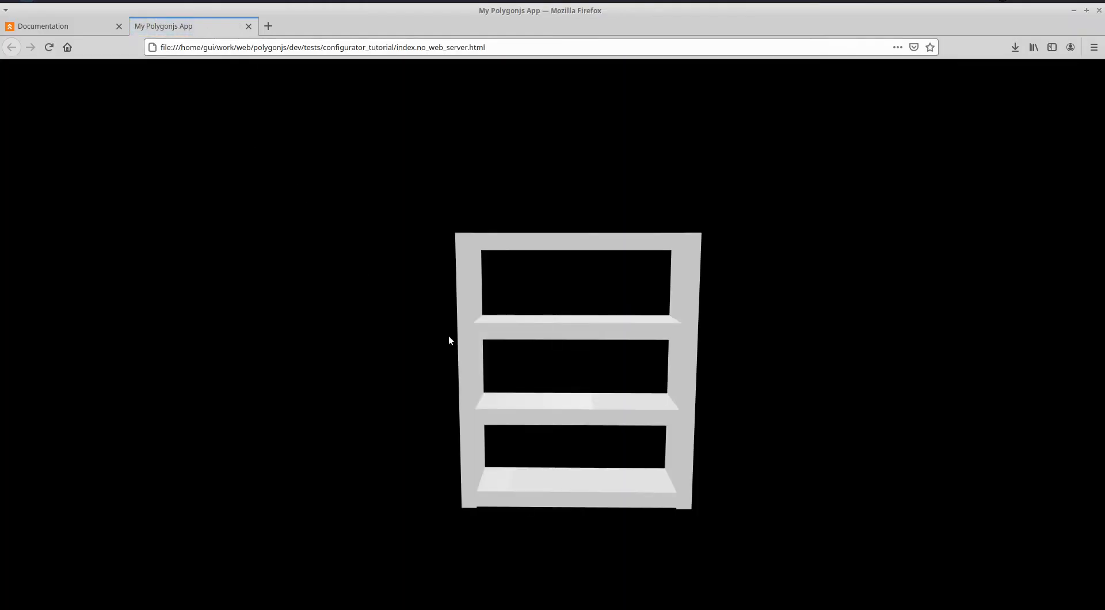
Orbit the shelf, close the My Polygonjs App tab, and bring Konsole forward
drag(466, 355, 580, 396)
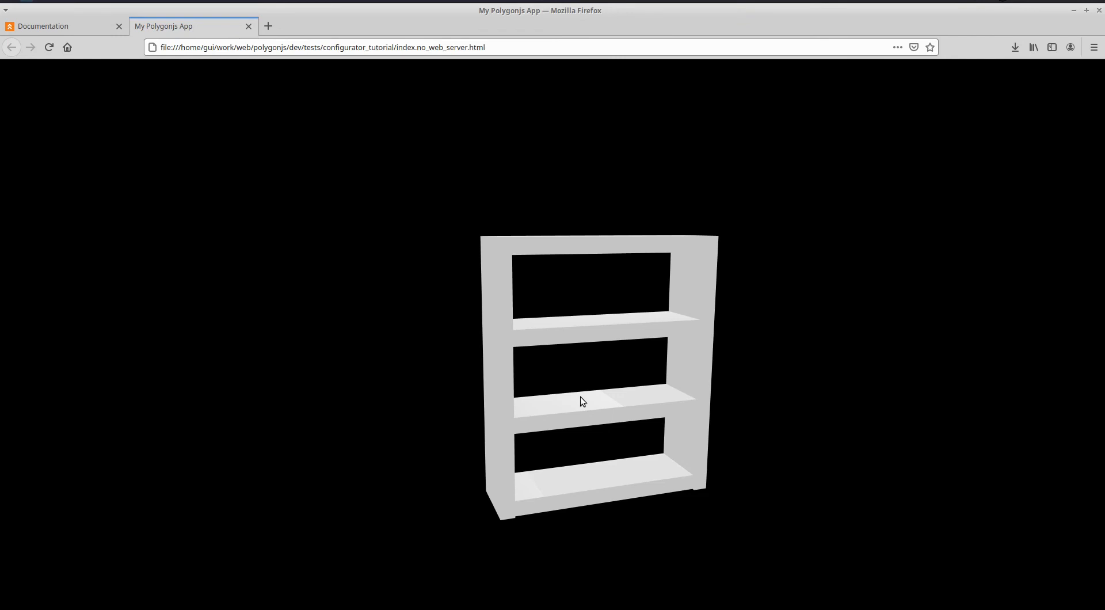
middle_click(206, 26)
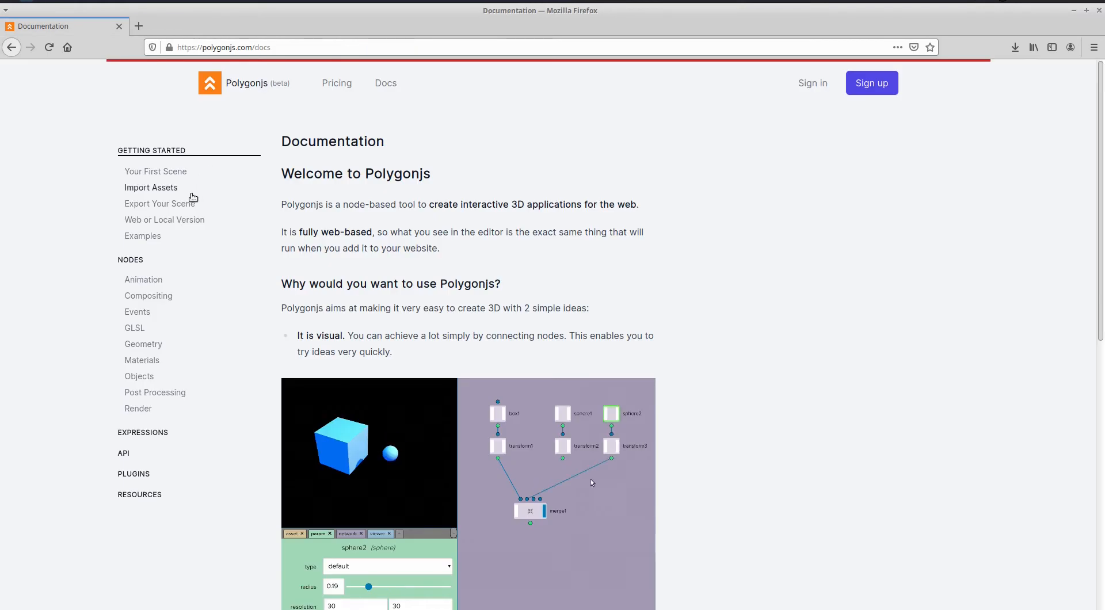
key(alt+Tab)
key(alt+Tab)
key(alt+Tab)
click(95, 147)
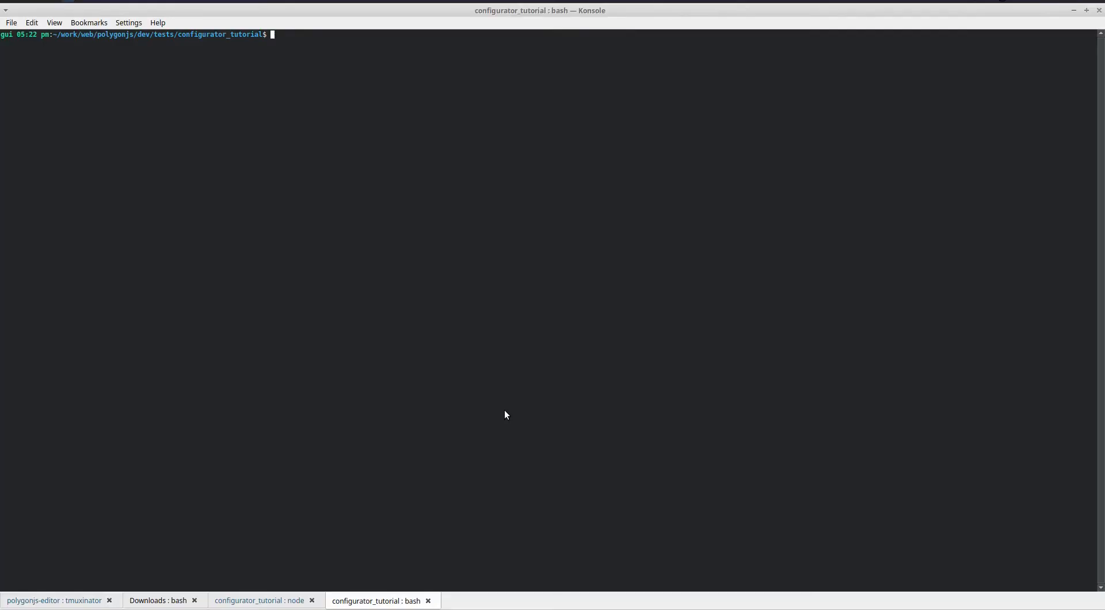
Look up alias server_npx and paste its http-server command at the prompt
text(alias server_npx)
key(Return)
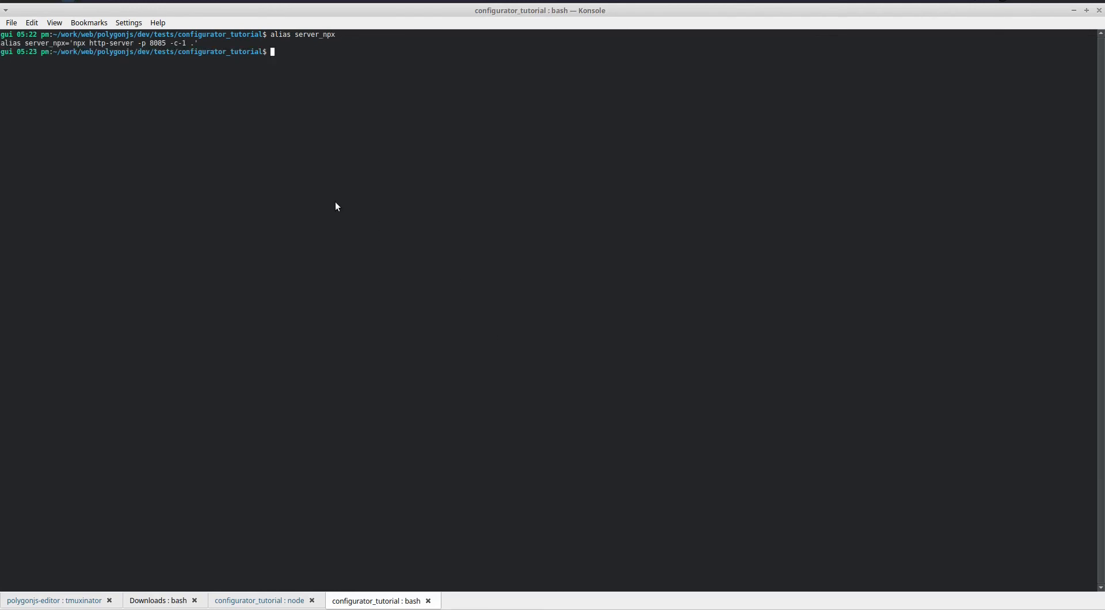
drag(73, 43, 195, 43)
middle_click(320, 116)
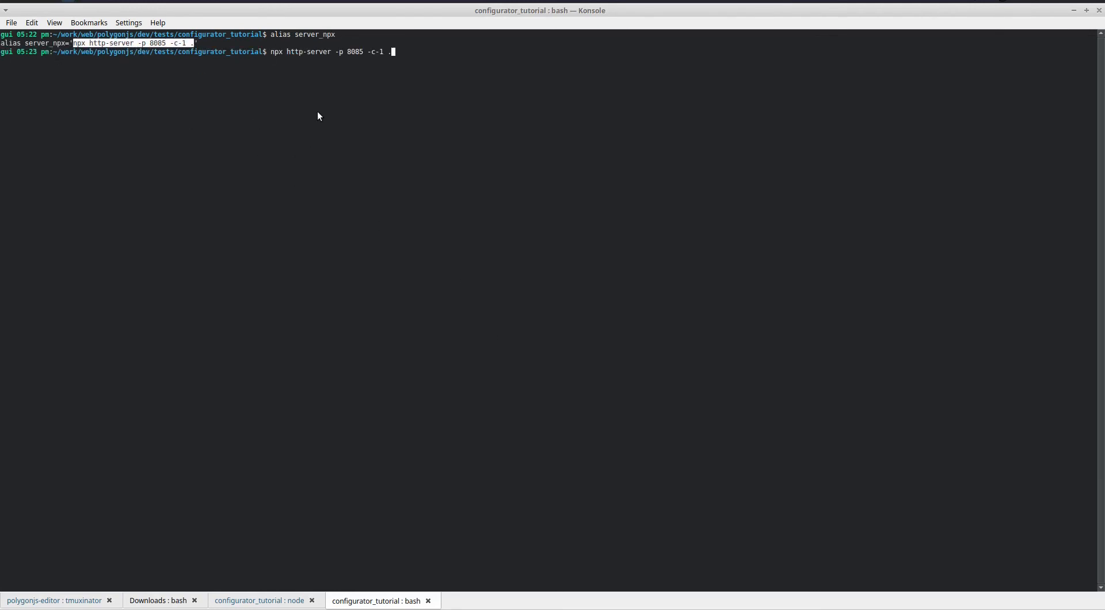
Run npx http-server -p 8085 -c-1 . to serve the project folder
double_click(276, 52)
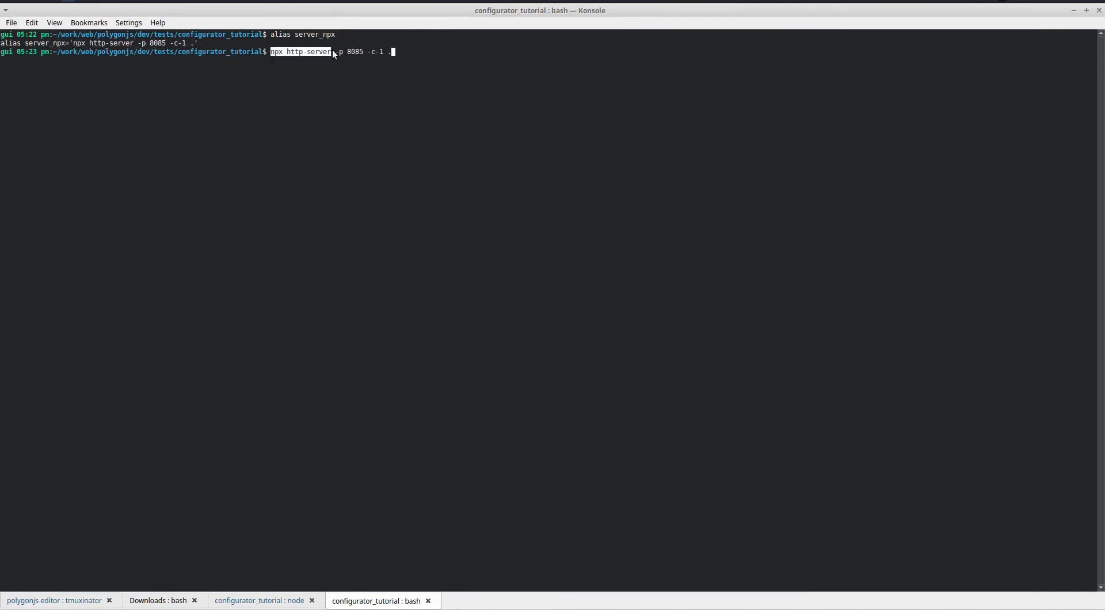
drag(347, 52, 361, 51)
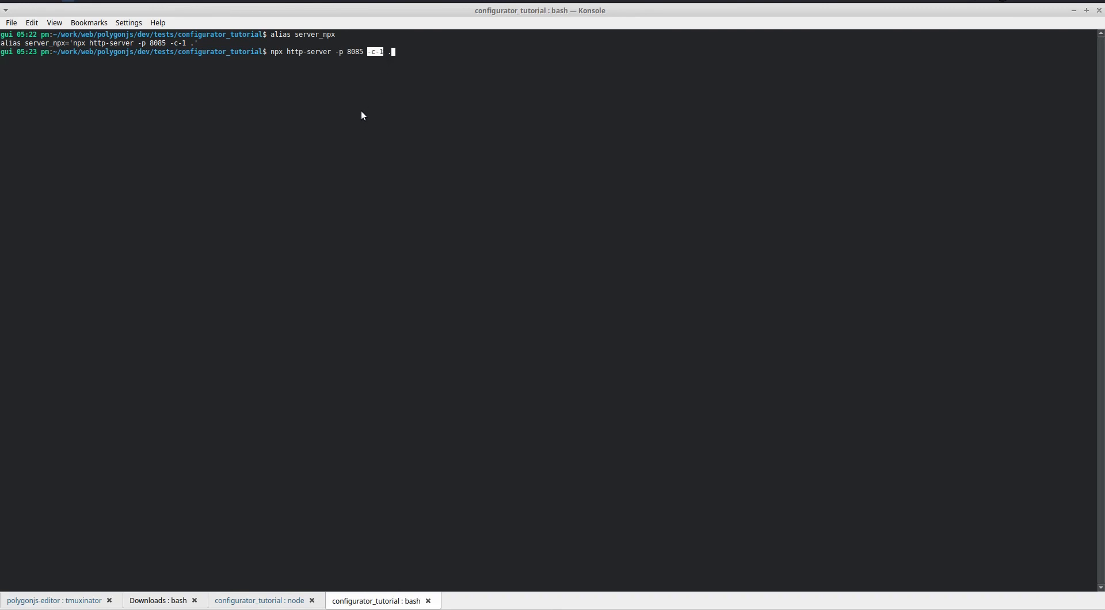
key(Return)
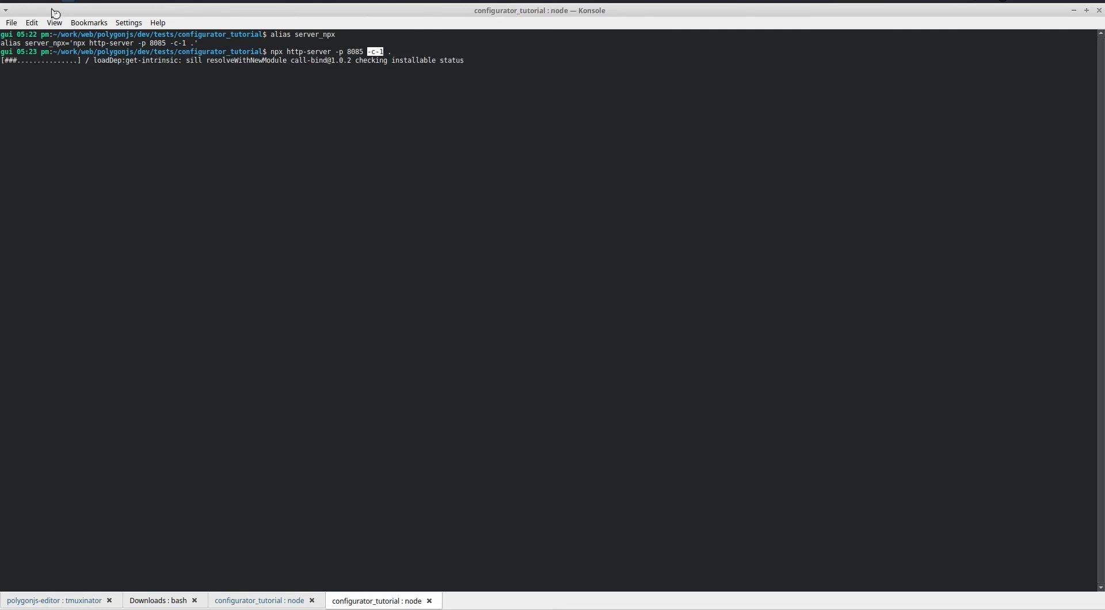
click(42, 2)
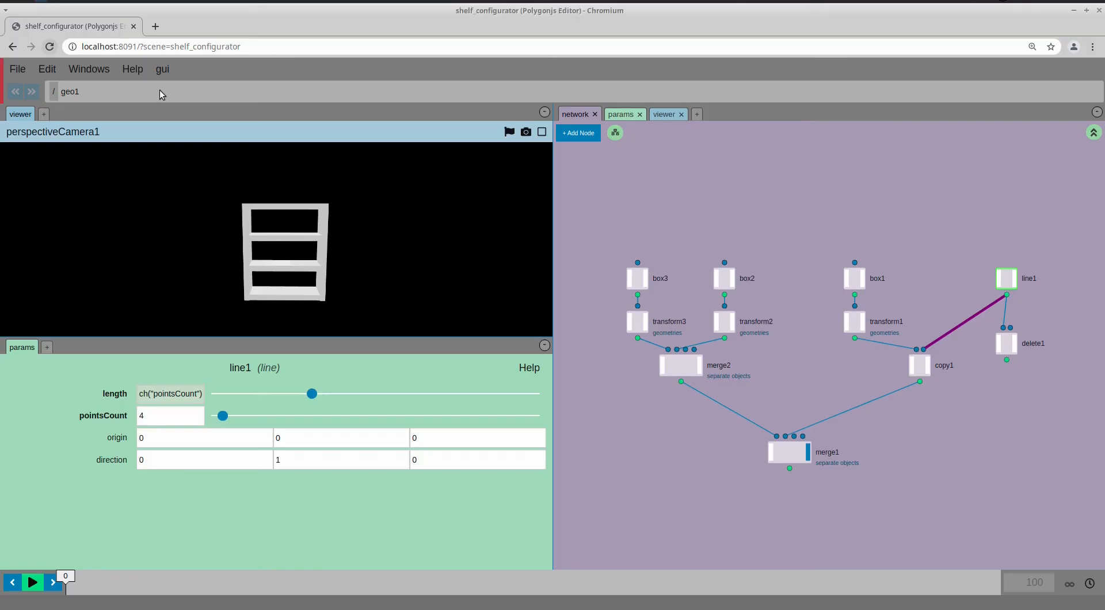
Load localhost:8085 in a new Chromium tab and orbit the served shelf
click(155, 27)
text(localhost:8085)
key(Return)
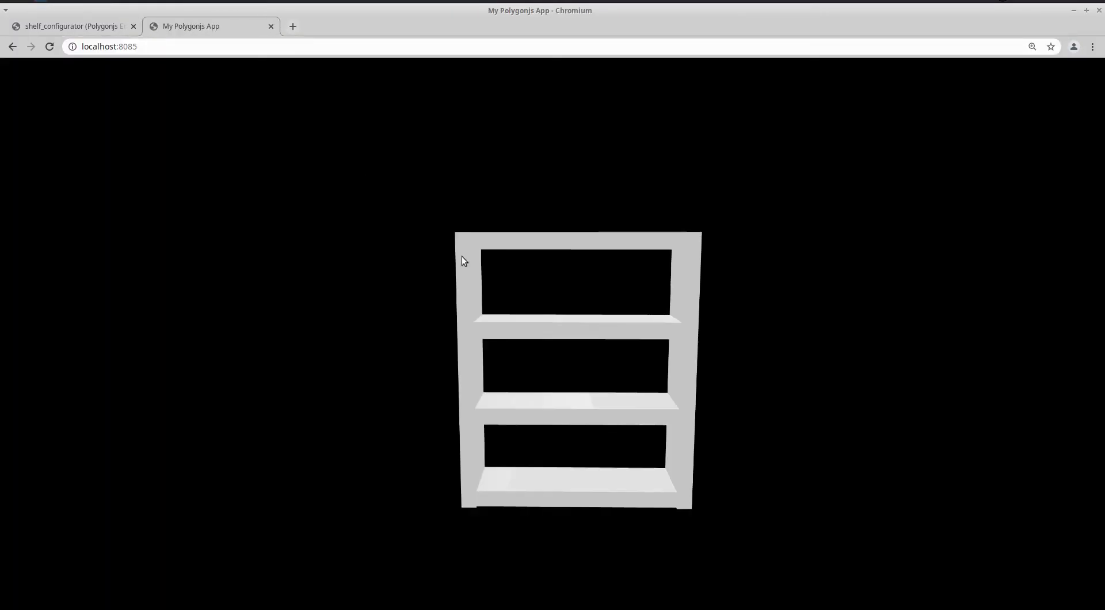
drag(506, 354, 594, 343)
Check the polygonjs-app div on line 25 of index.html in VS Code
key(alt+Tab)
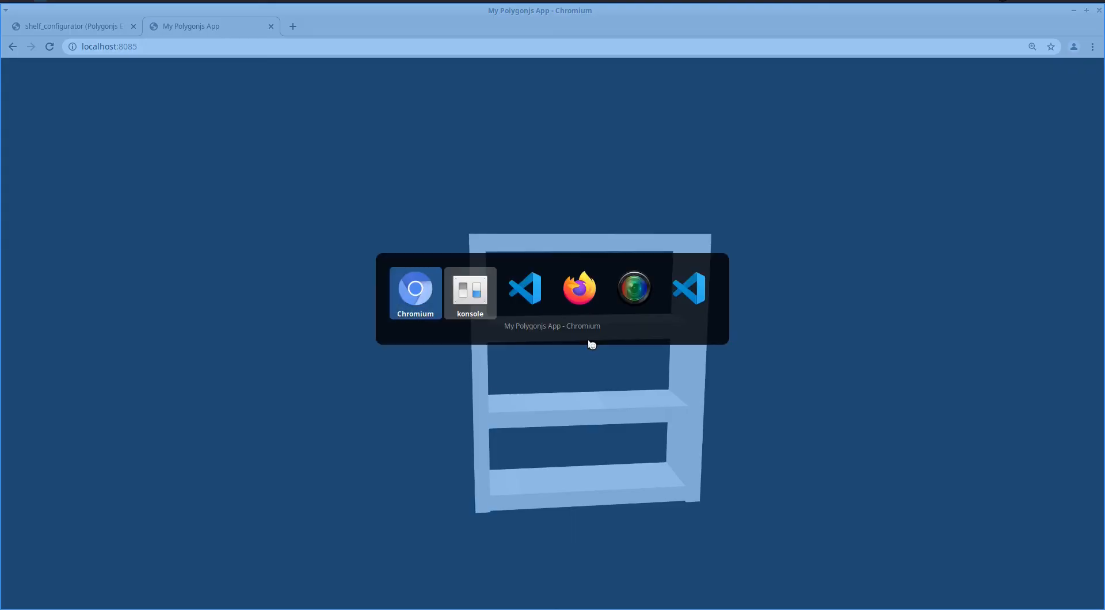
key(alt+Tab)
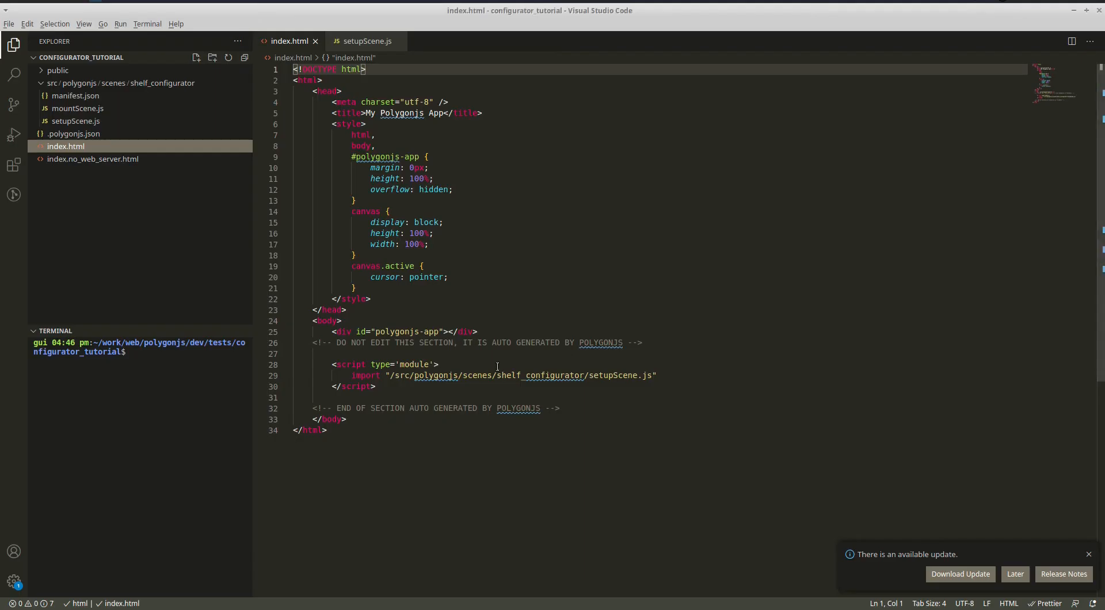
click(452, 332)
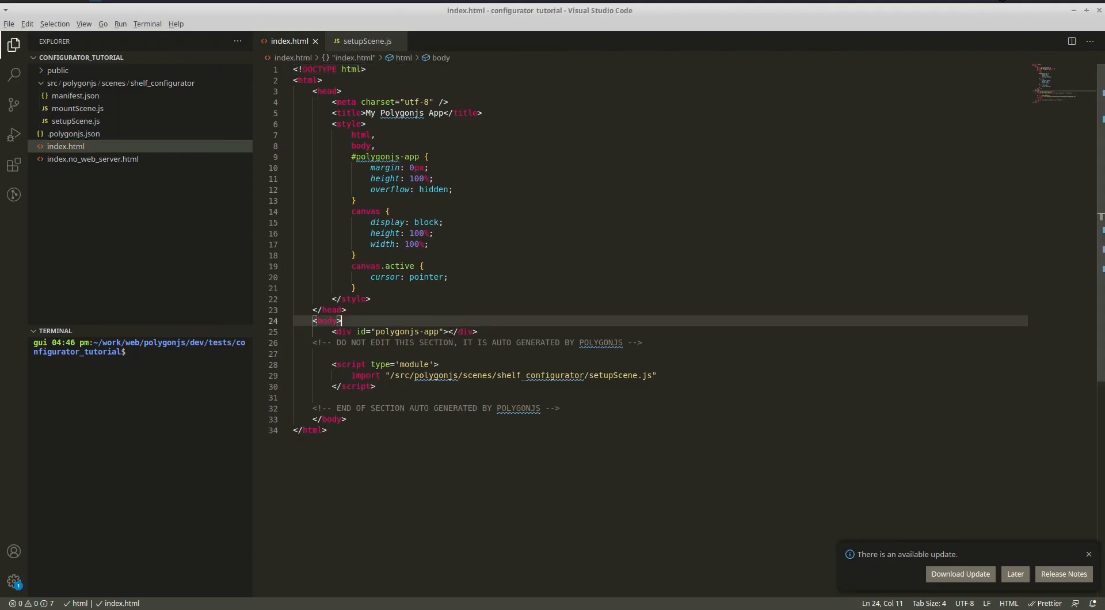
key(alt+Tab)
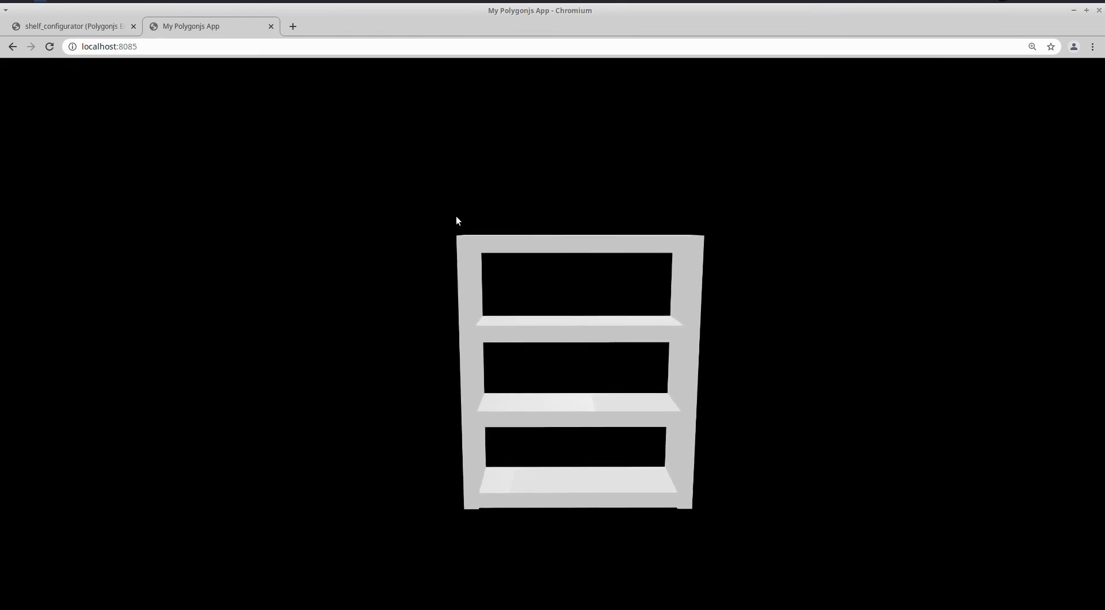
Tilt the served shelf to show its top, then return to the editor tab
drag(483, 440, 483, 347)
scroll(483, 346, down, 9)
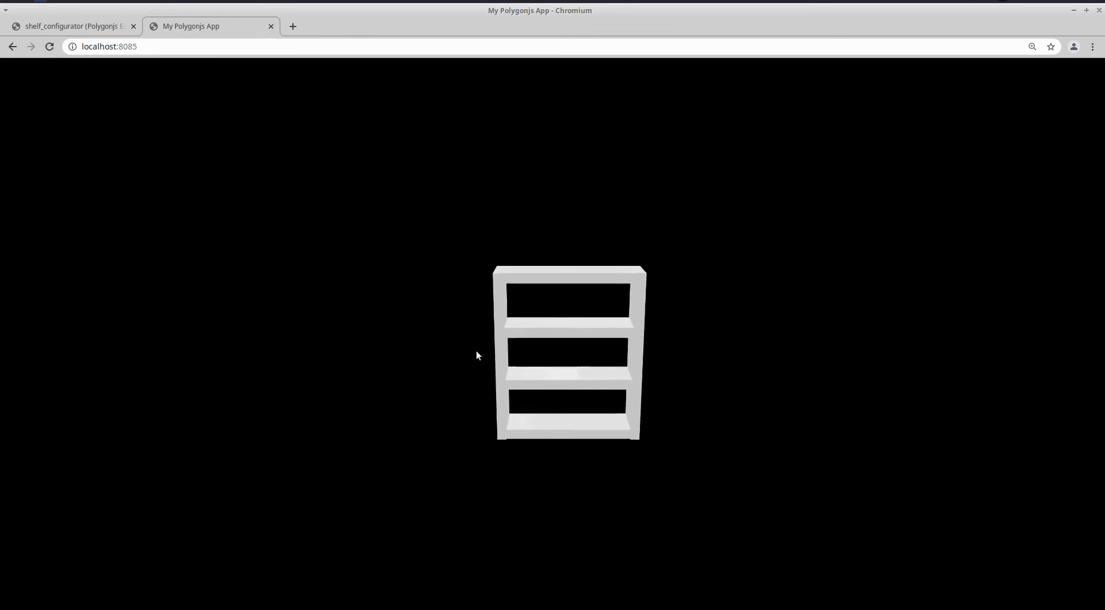
right_drag(476, 350, 467, 360)
click(105, 34)
middle_drag(818, 380, 725, 373)
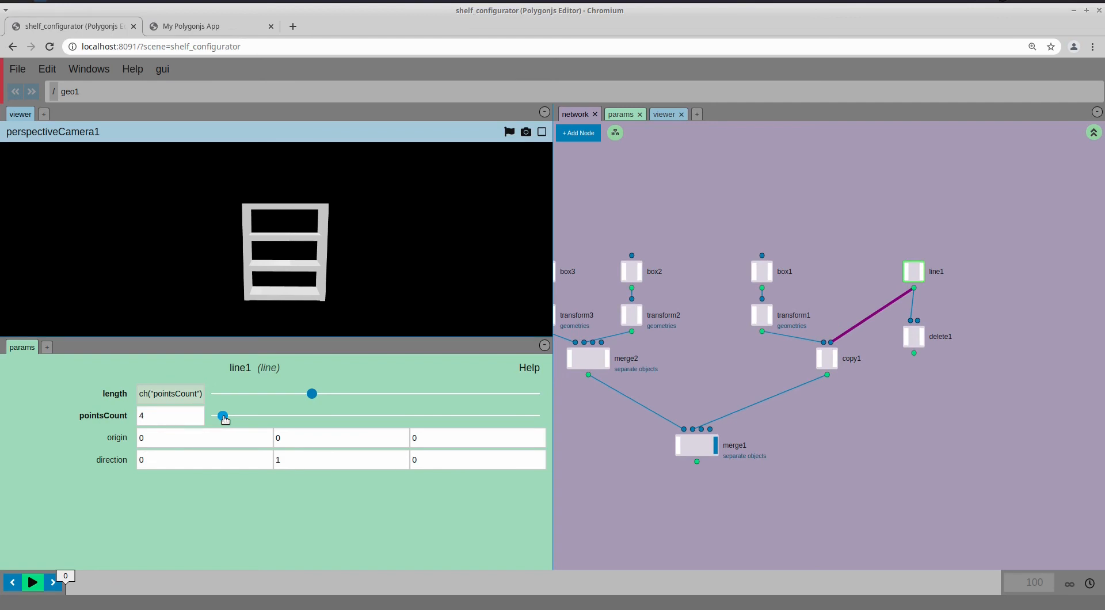
Open DevTools with F12 and evaluate scene in the console to print the PolyScene
middle_drag(653, 364, 661, 360)
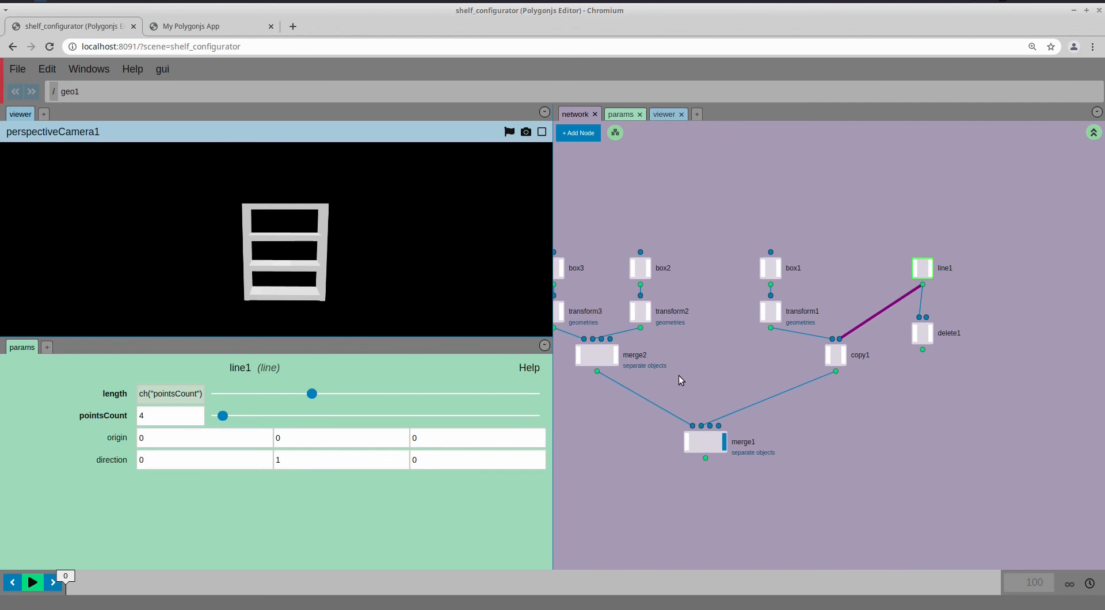
key(F12)
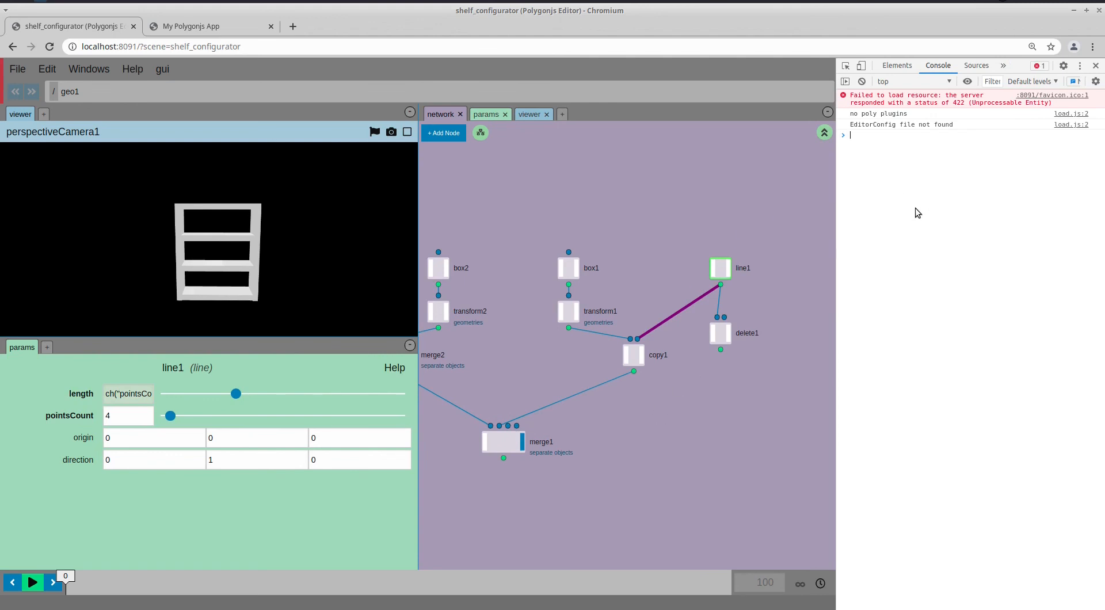
text(scene)
key(Return)
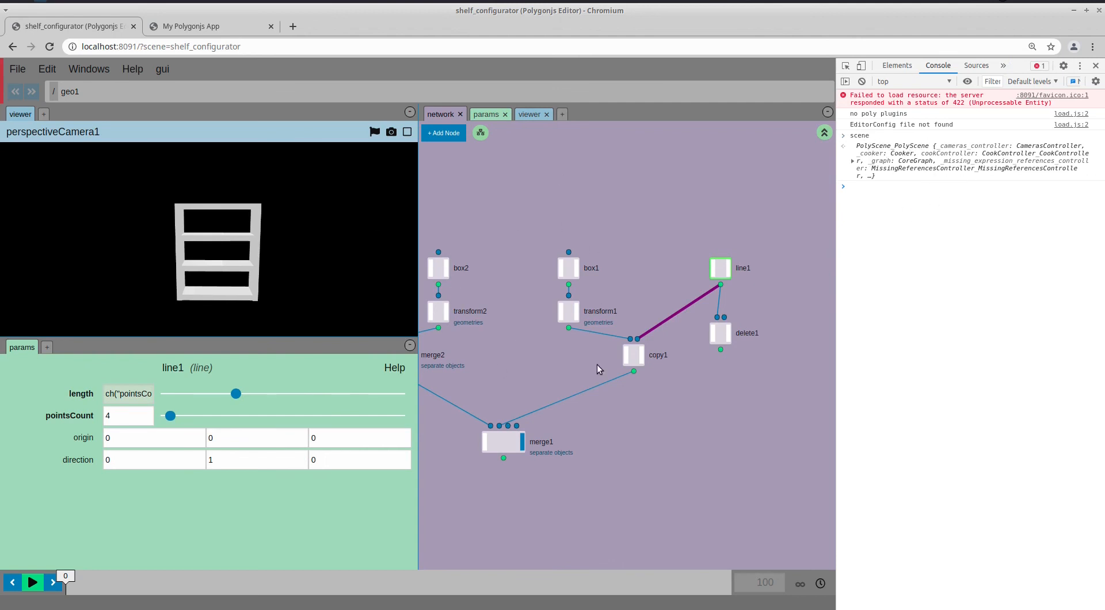
Copy pointsCount's Api Set command, paste it into the console, and run it with 4
right_click(91, 416)
mouse_move(110, 439)
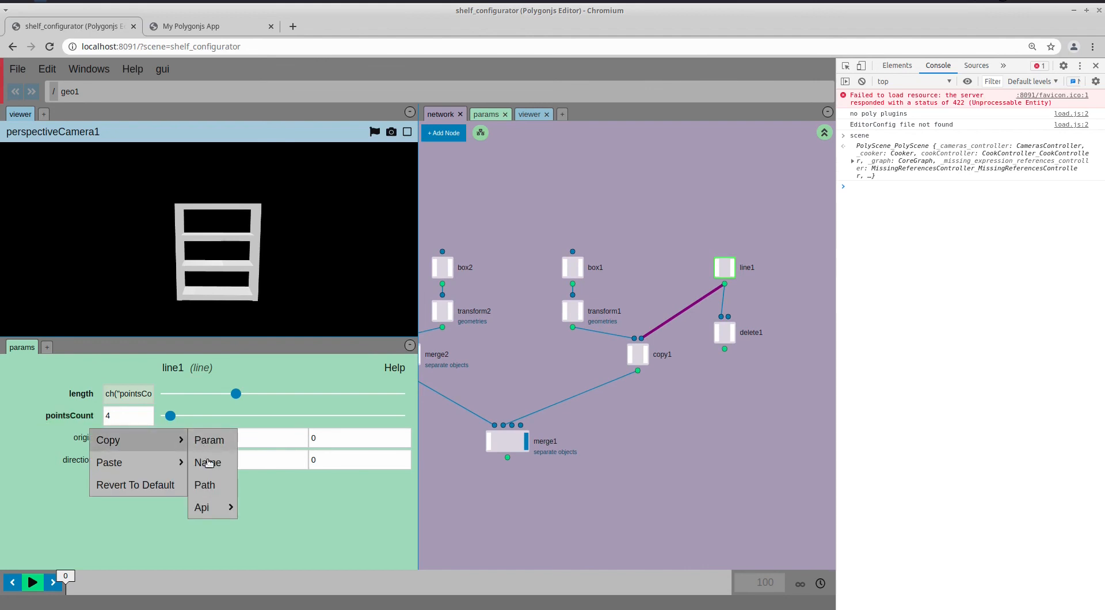
mouse_move(208, 511)
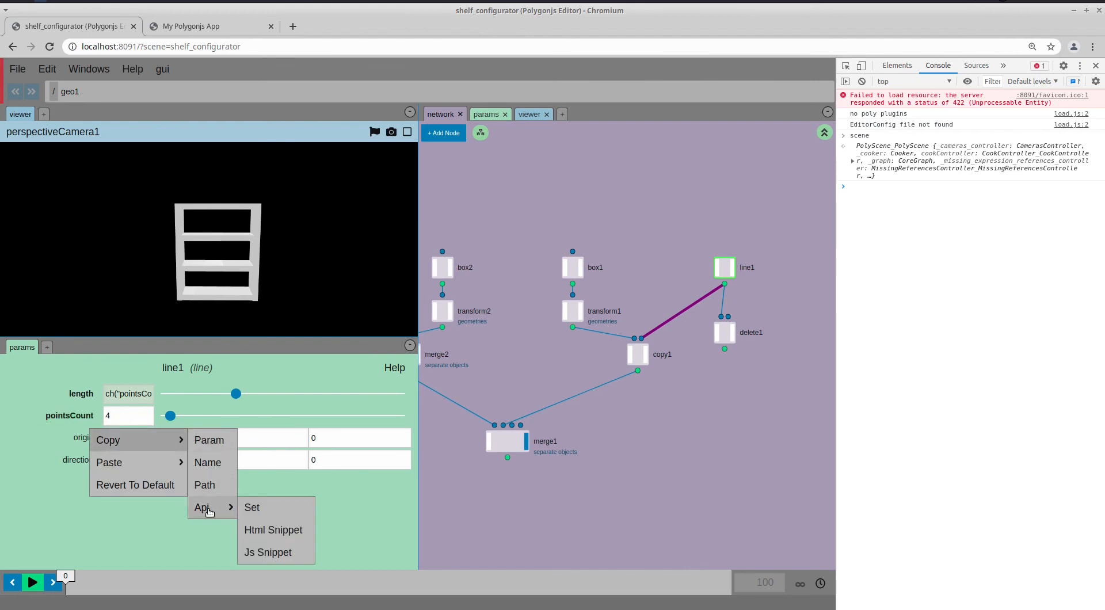
click(272, 511)
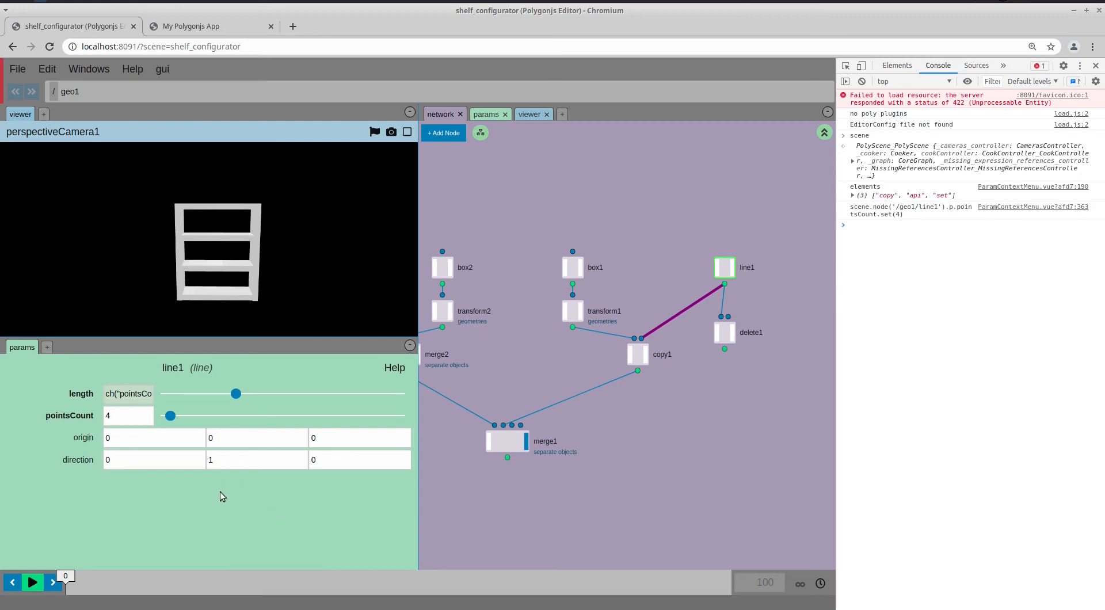
text(scene.node('/geo1/line1').p.pointsCount.set(4))
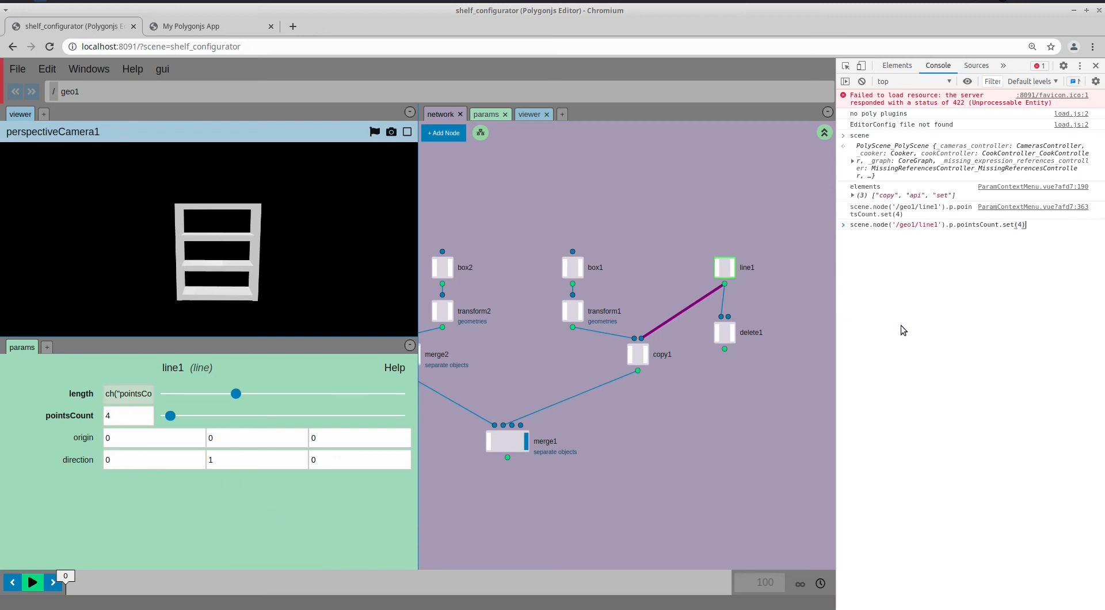
key(Return)
Rerun the pointsCount set command with 2, then with 8
key(Up)
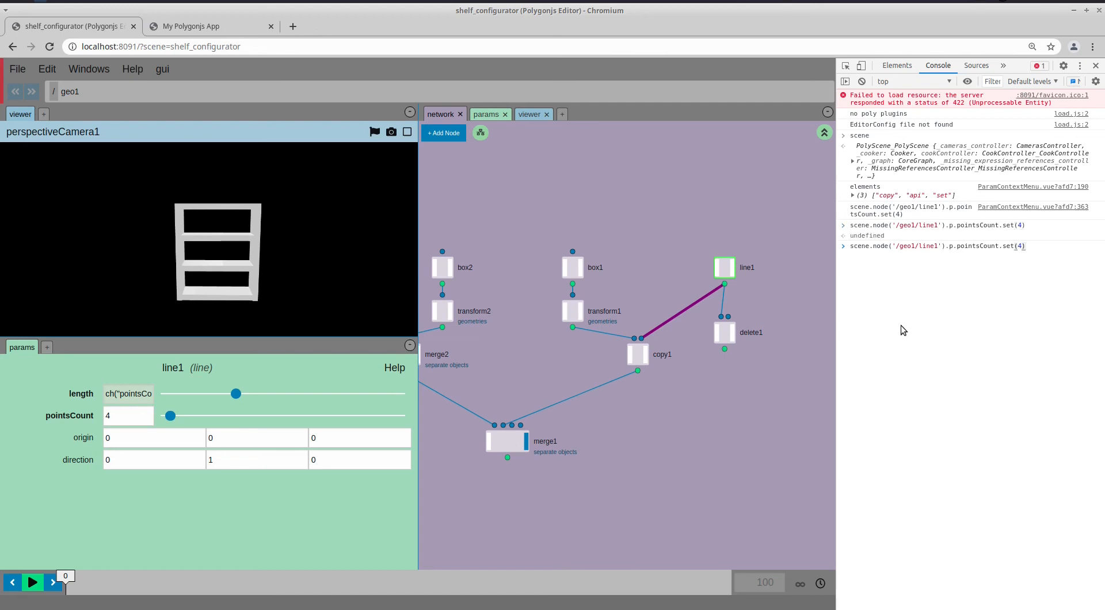
key(BackSpace)
text(2)
key(Return)
key(Up)
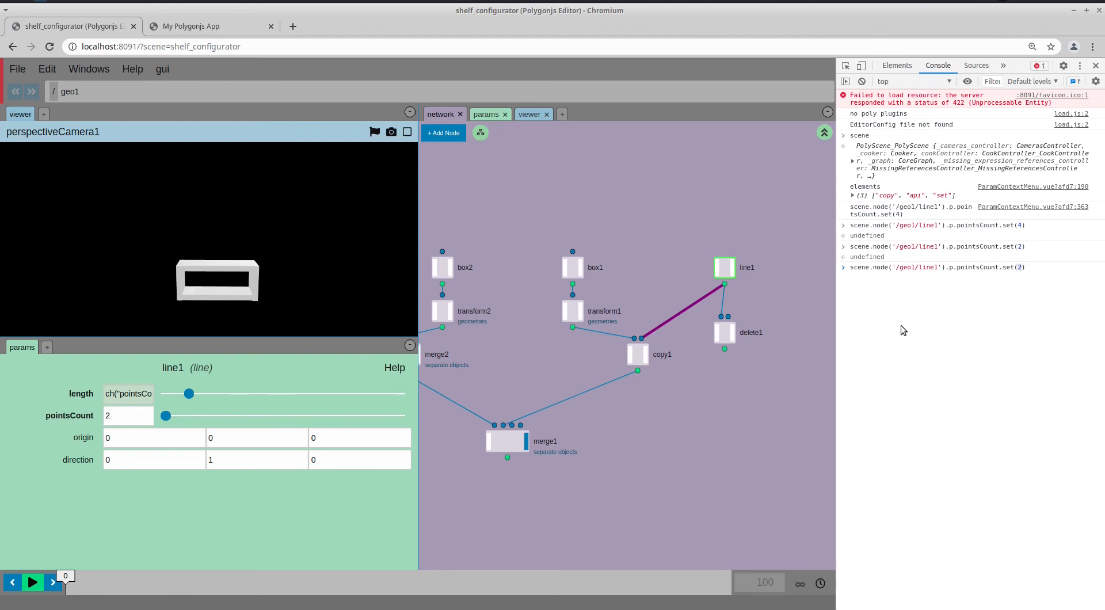
key(BackSpace)
text(8)
key(Return)
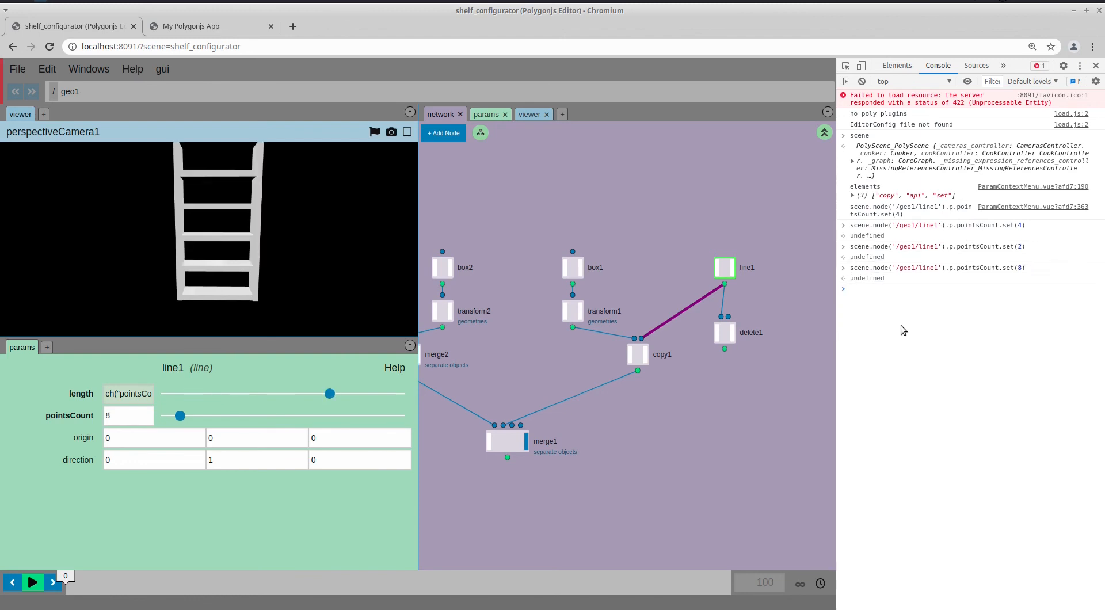
drag(850, 268, 946, 269)
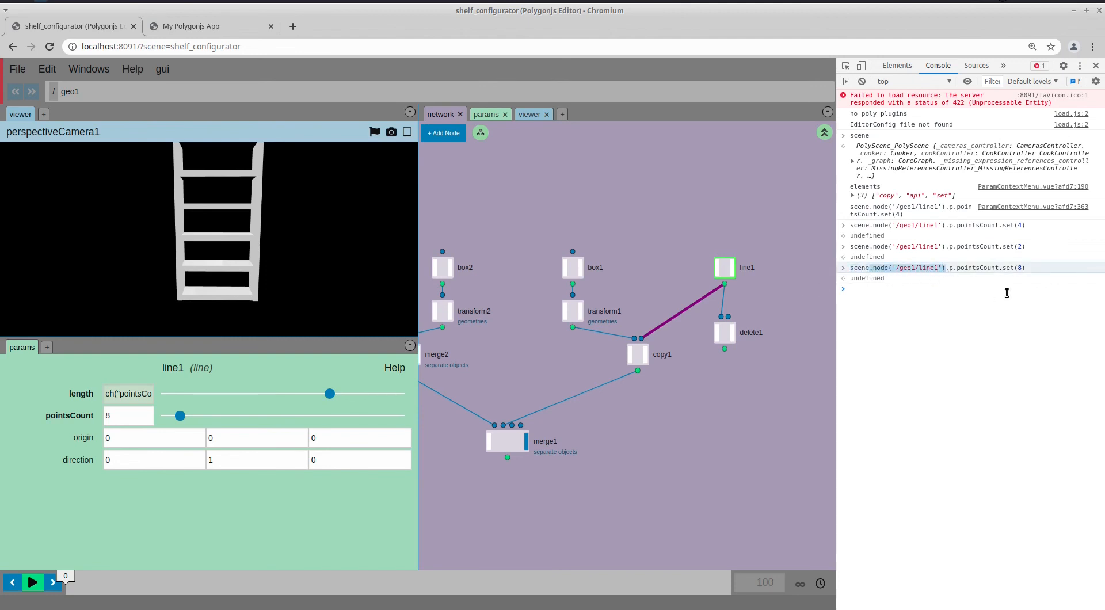
drag(957, 270, 998, 275)
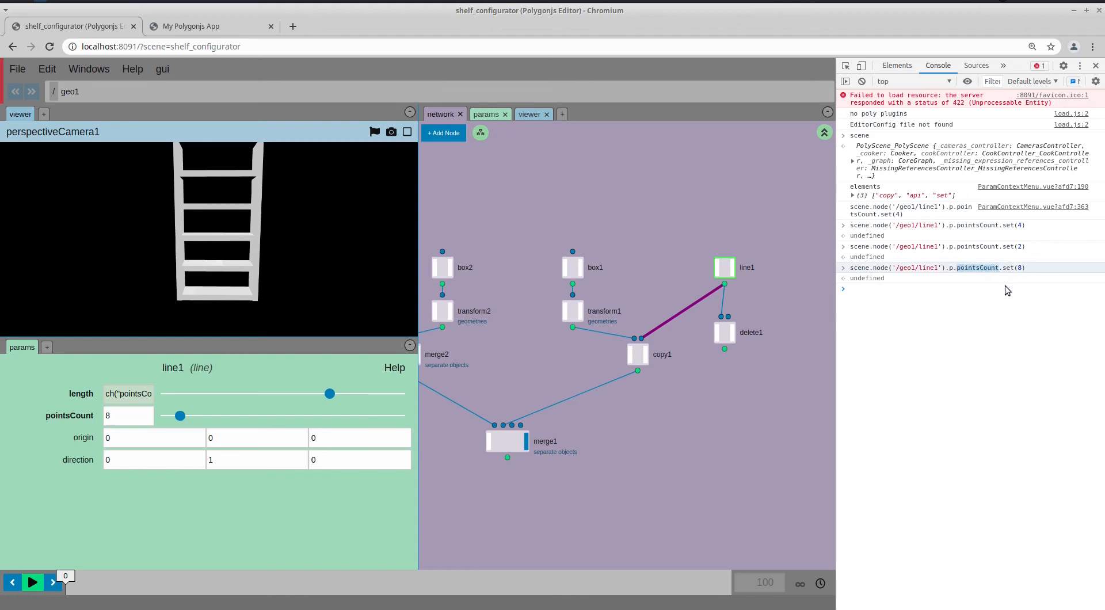
click(952, 294)
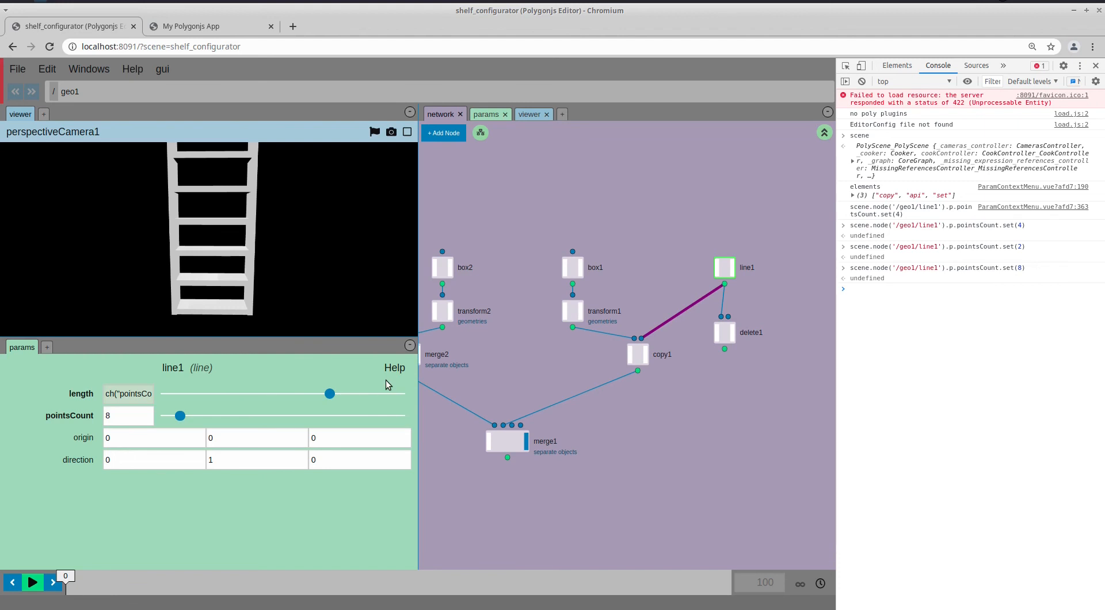
Paste pointsCount's HTML snippet under <body> in index.html and save it
right_click(89, 417)
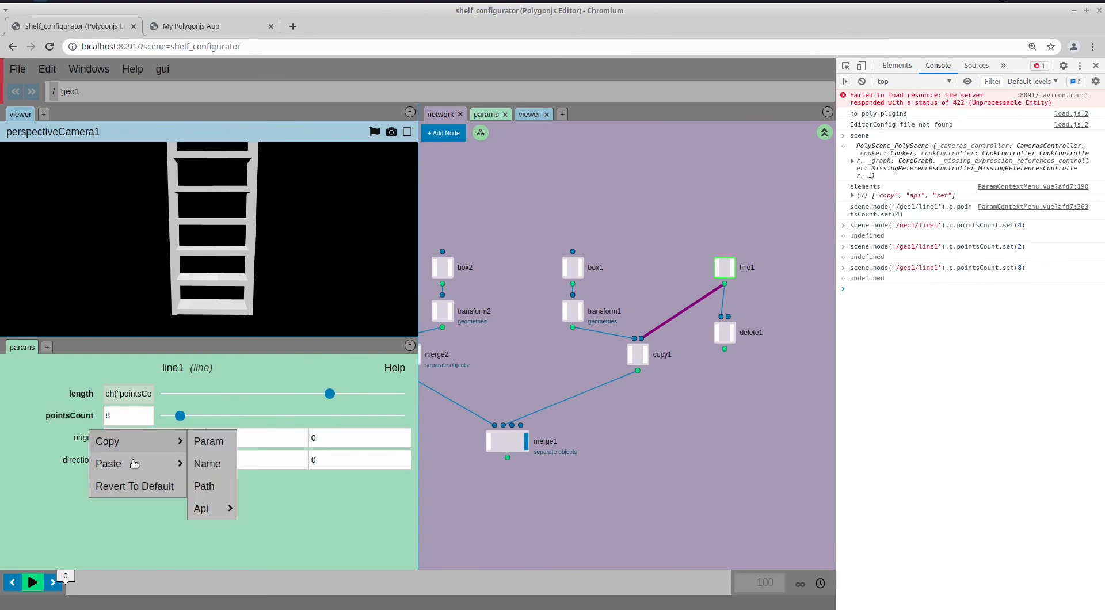
mouse_move(223, 512)
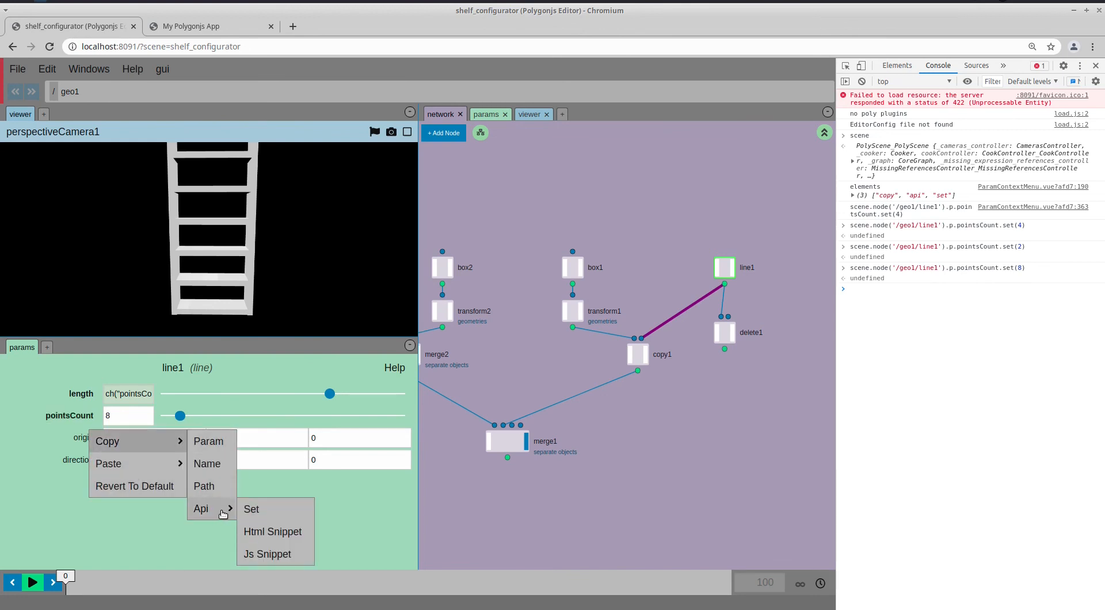
click(298, 534)
key(alt+Tab)
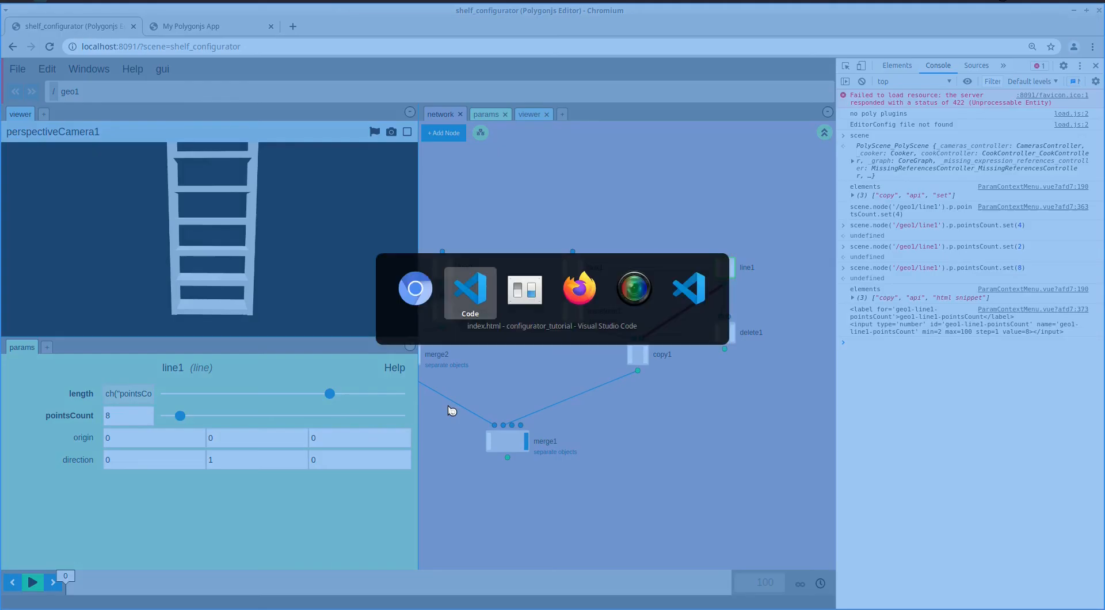
key(Return)
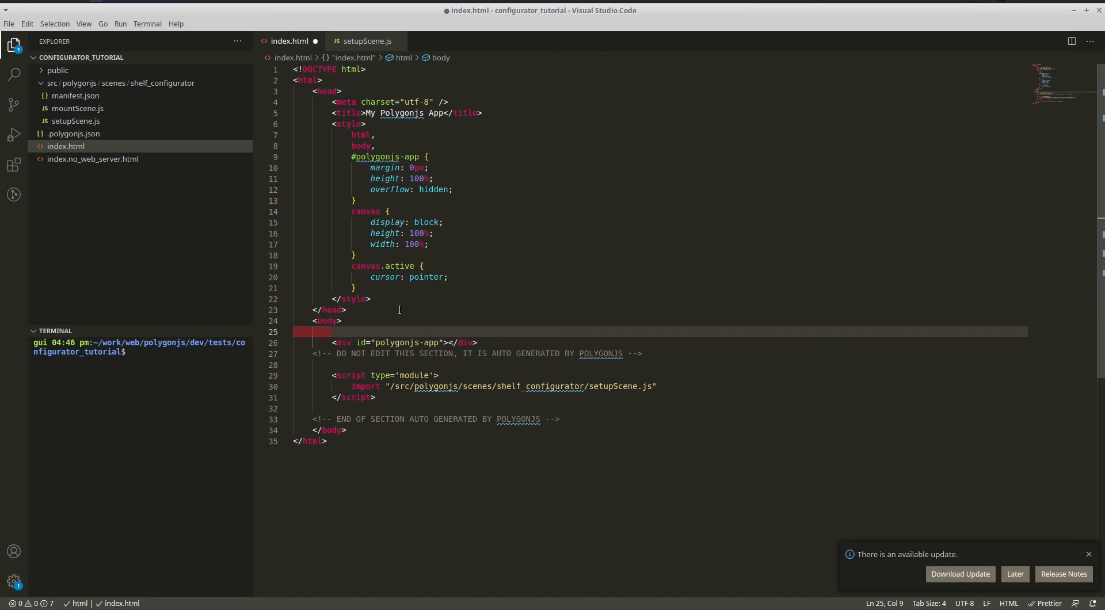
text(<label for='geo1-line1-pointsCount'>geo1-line1-pointsCount</label> <input type='number' id='geo1-line1-pointsCount' name='geo1-line1-pointsCount' min=2 max=100 step=1 value=8></input>)
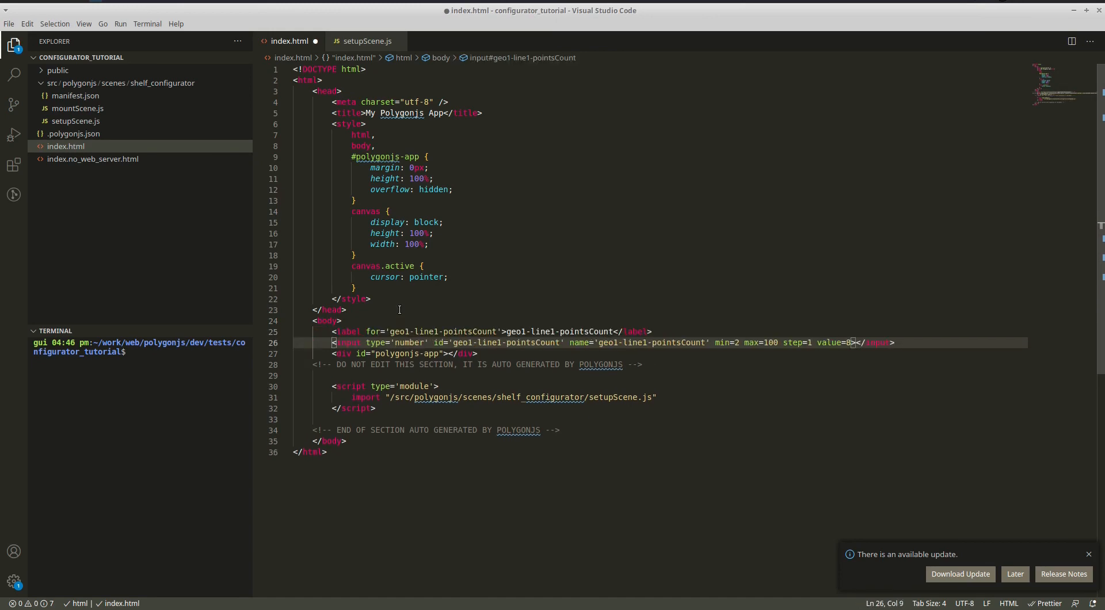
key(ctrl+s)
Copy the Api > Js Snippet for pointsCount
key(alt+Tab)
right_click(117, 425)
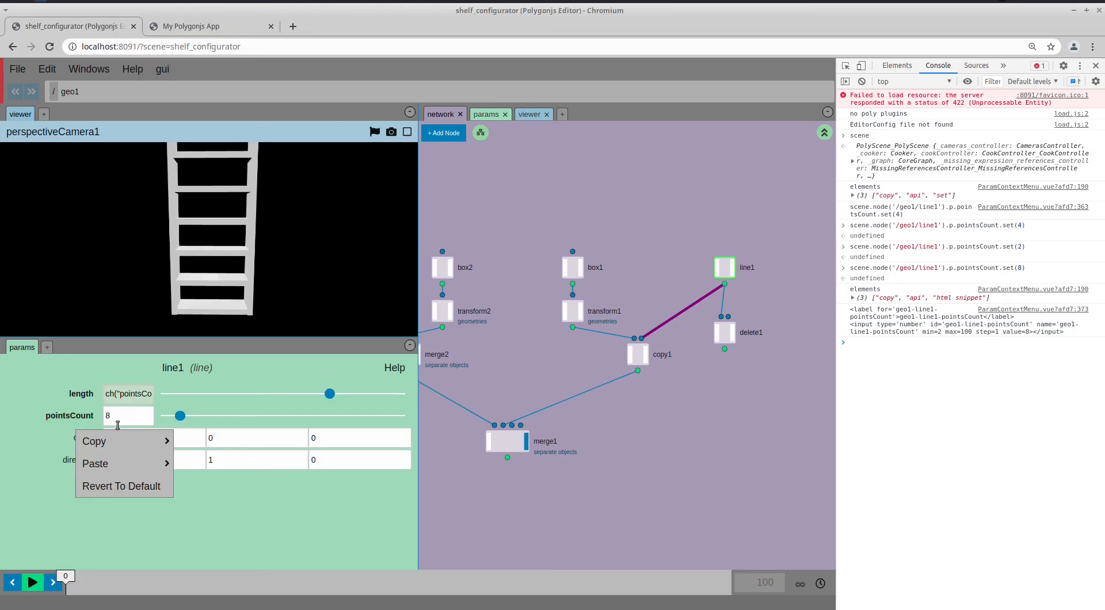
mouse_move(115, 441)
mouse_move(193, 507)
click(285, 553)
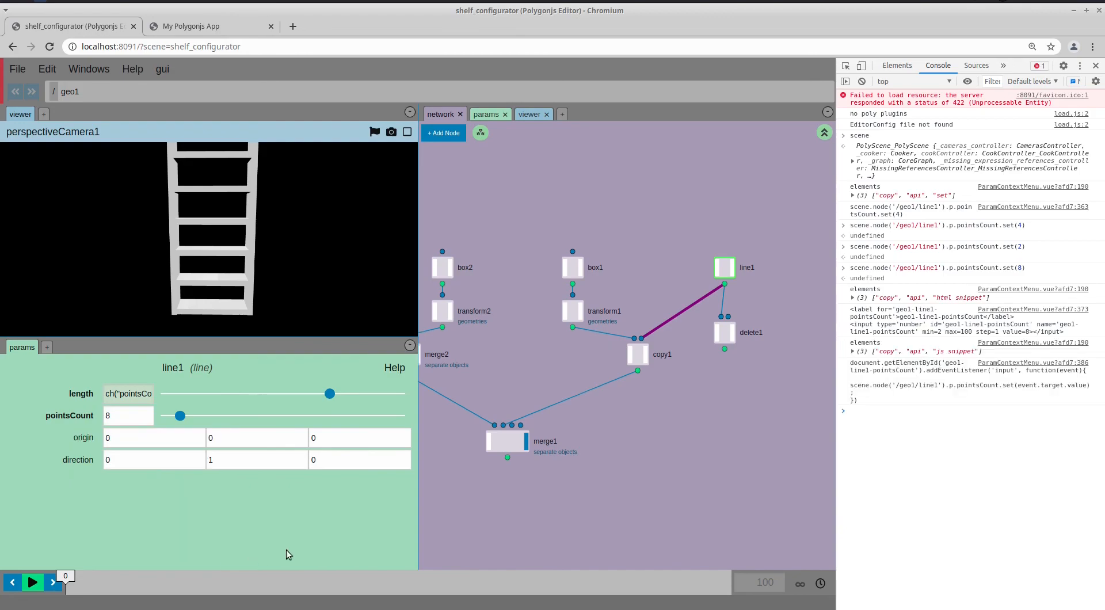
key(alt+Tab)
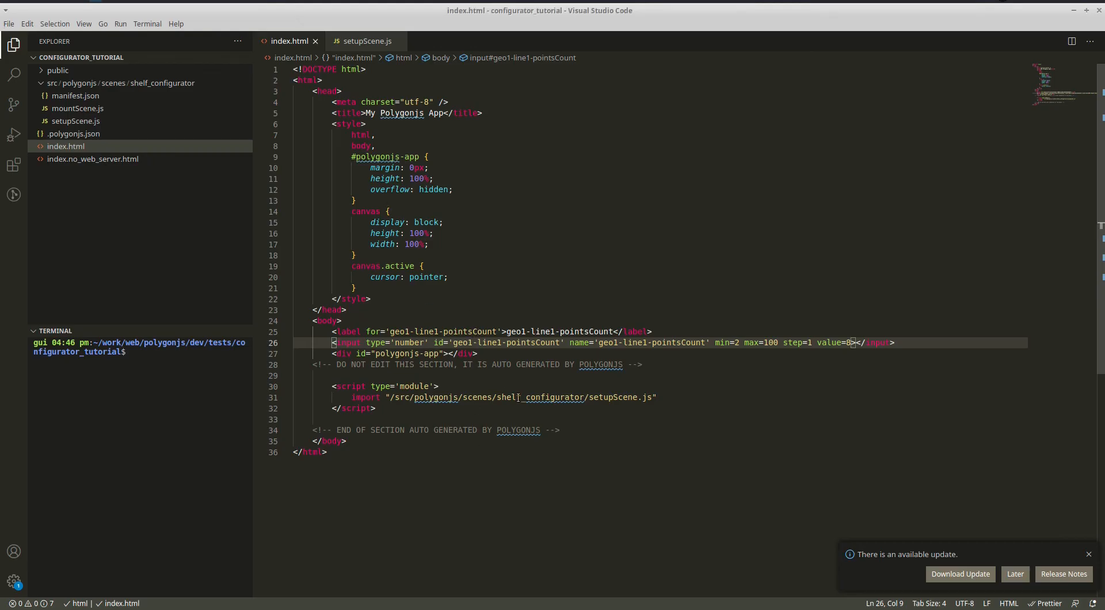
Paste the geo1-line1-pointsCount input listener after line 15 of setupScene.js and save the file
drag(588, 397, 646, 397)
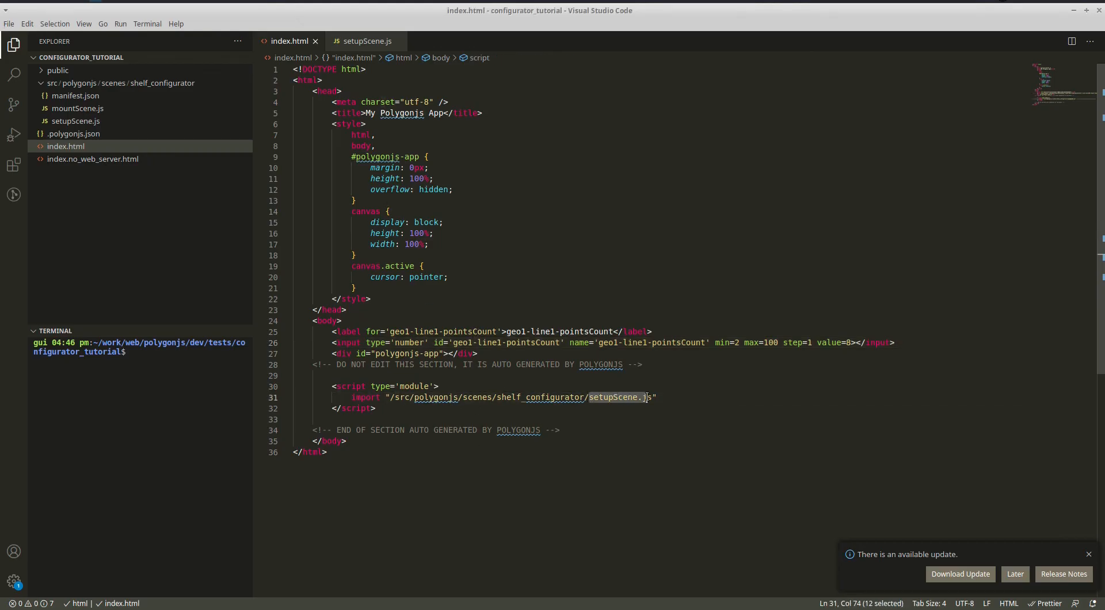
click(89, 121)
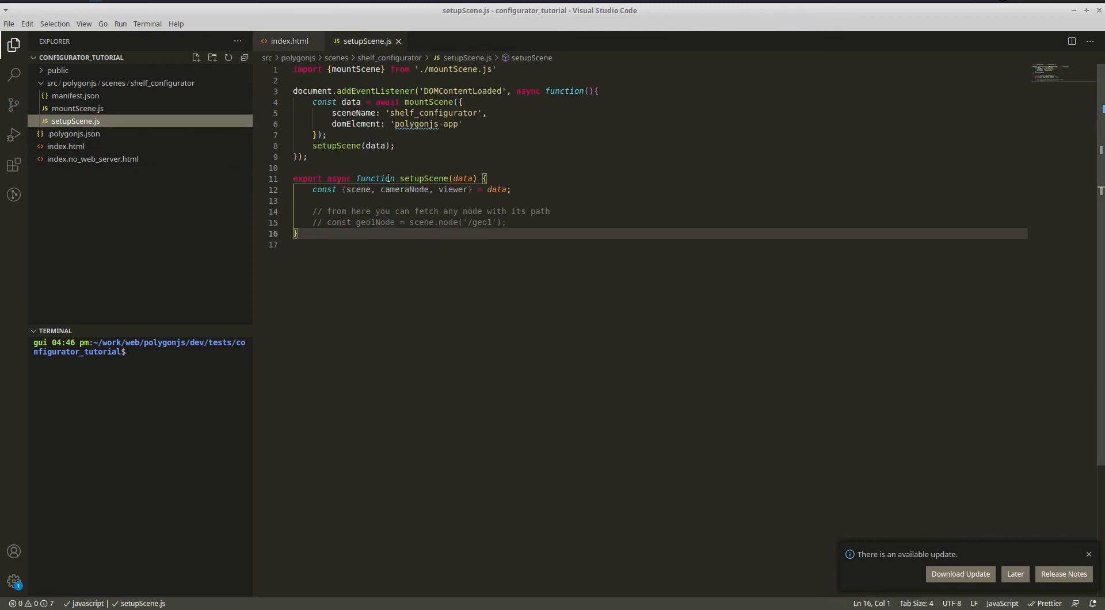
click(511, 222)
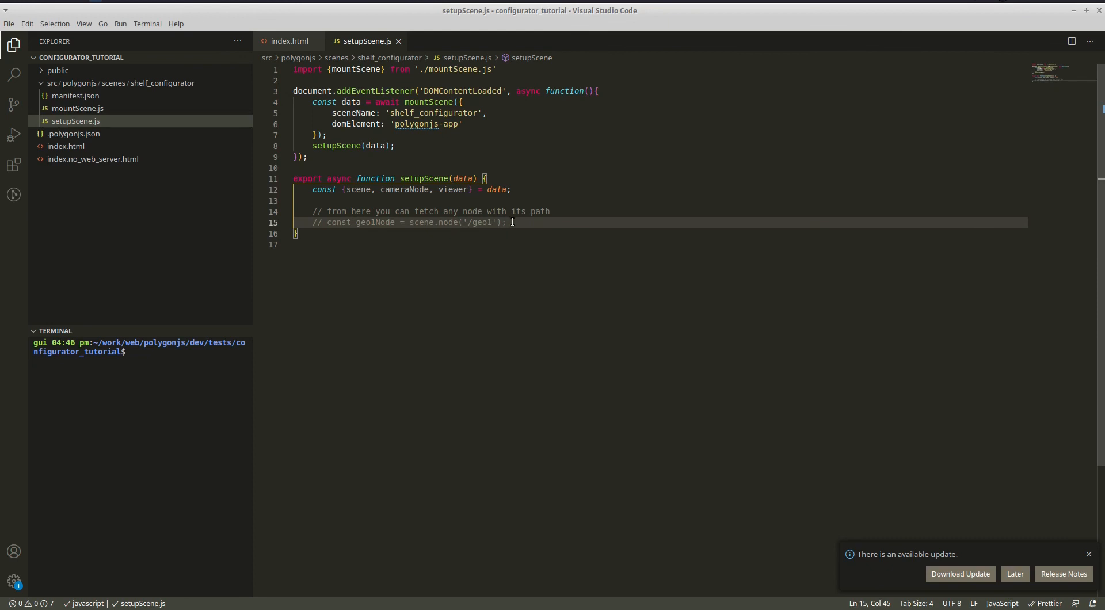
key(Return)
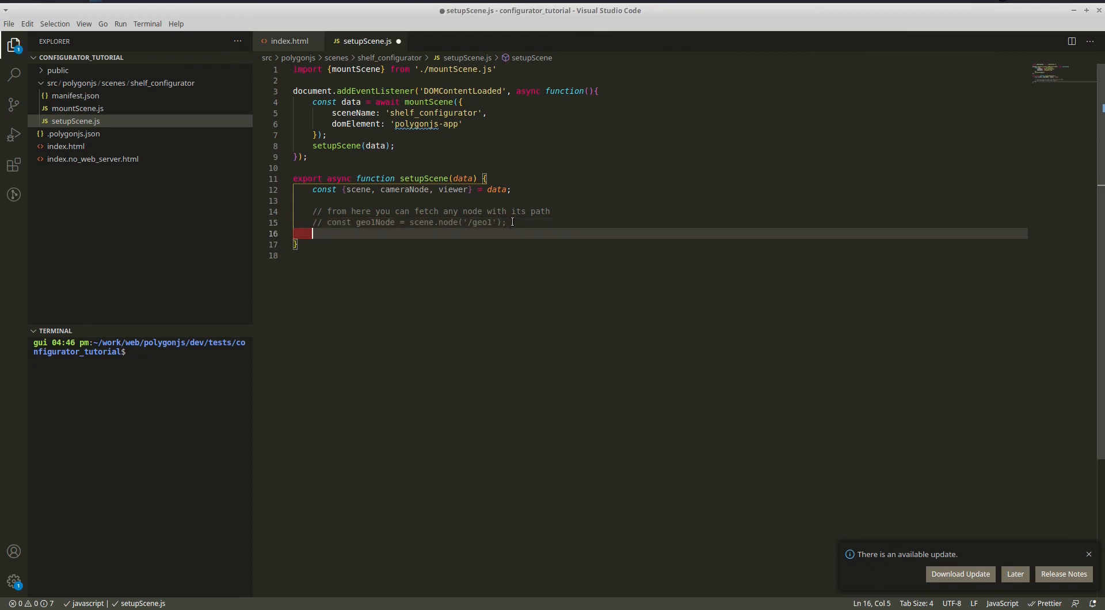
text(document.getElementById('geo1-line1-pointsCount').addEventListener('input', function(event){         scene.node('/geo1/line1').p.pointsCount.set(event.target.value);     }))
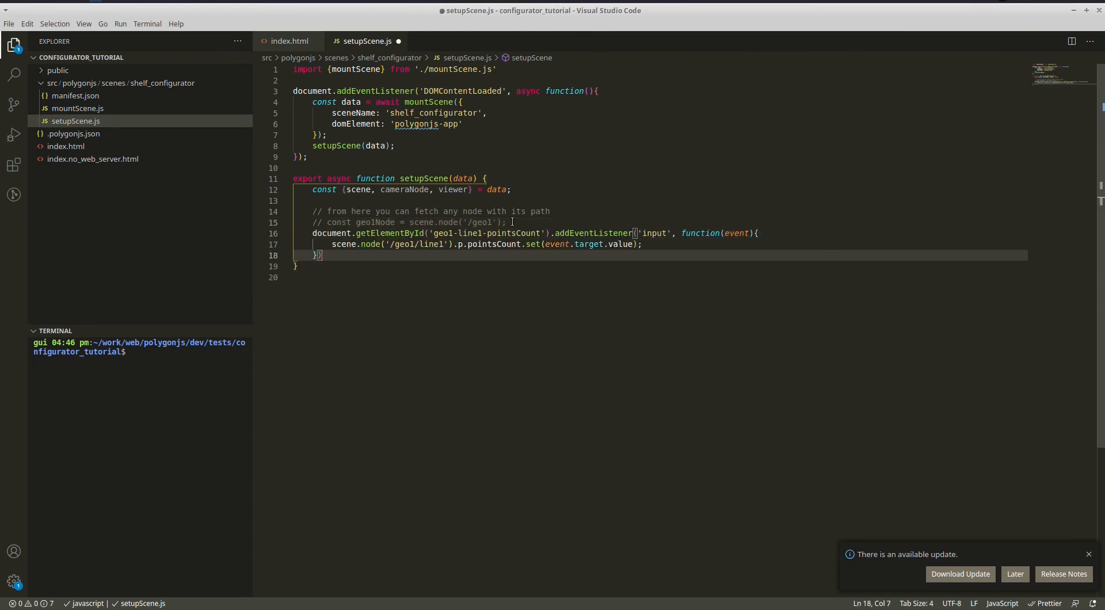
key(ctrl+s)
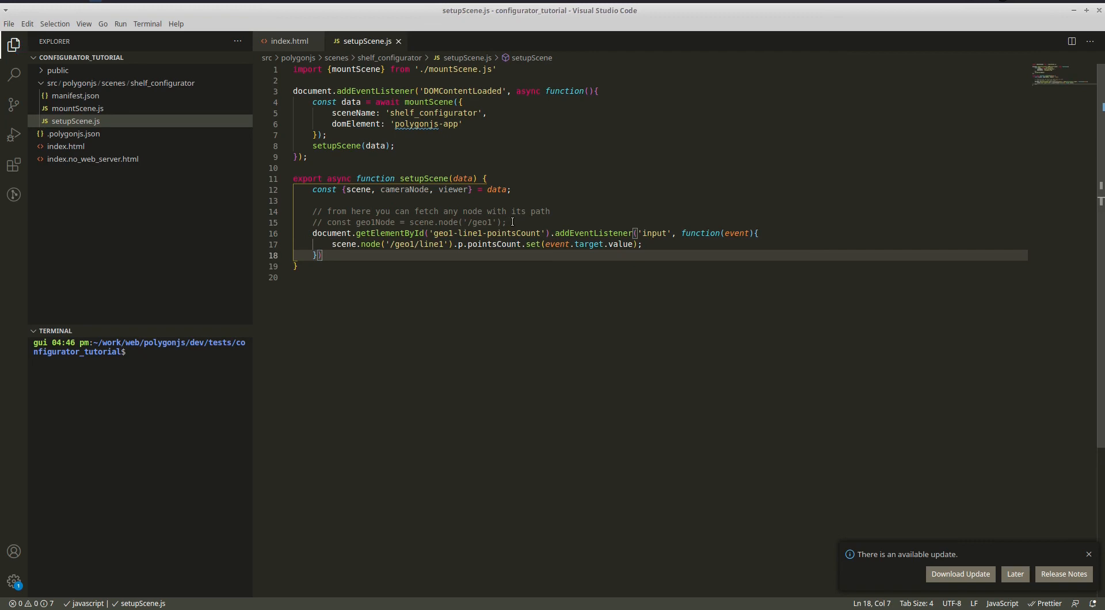
key(alt+Tab)
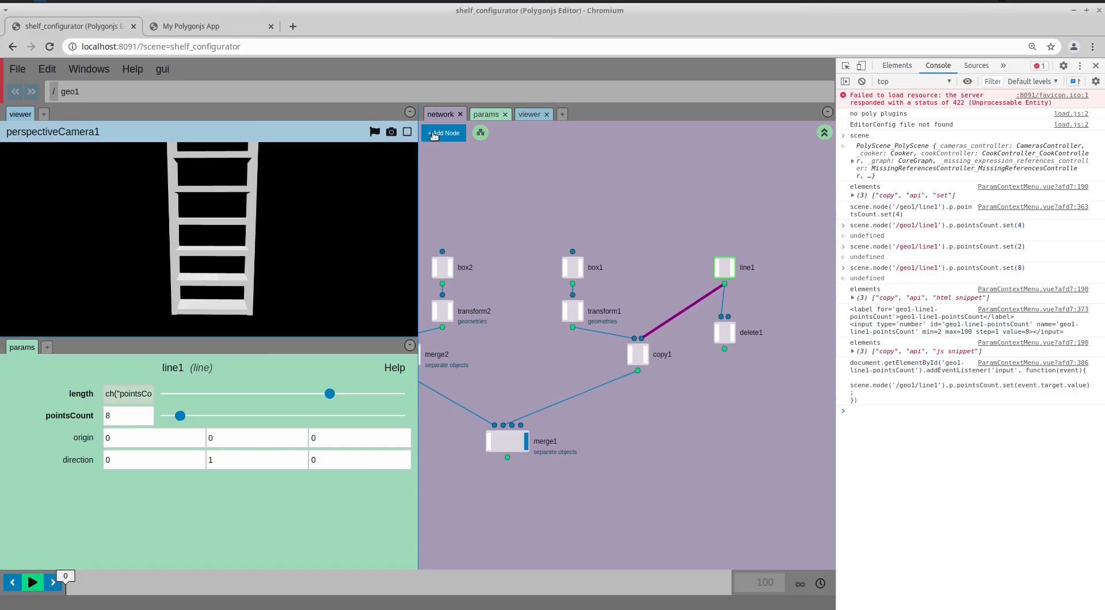
On the My Polygonjs App page, step the shelf count down, then back up to 5
click(228, 27)
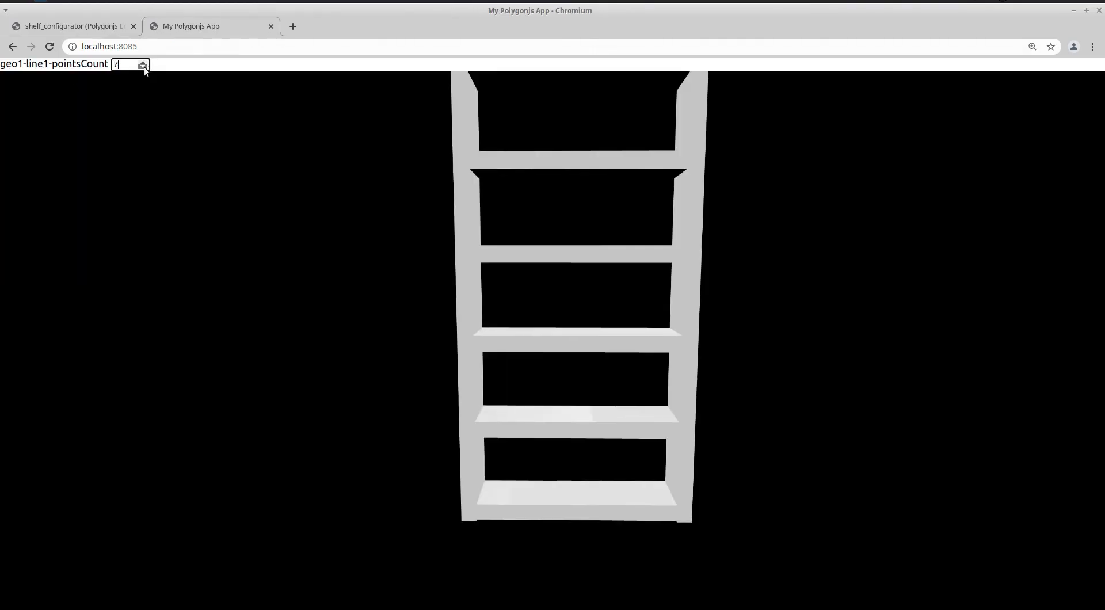
click(144, 67)
click(144, 66)
click(144, 66)
click(144, 67)
click(144, 67)
click(144, 64)
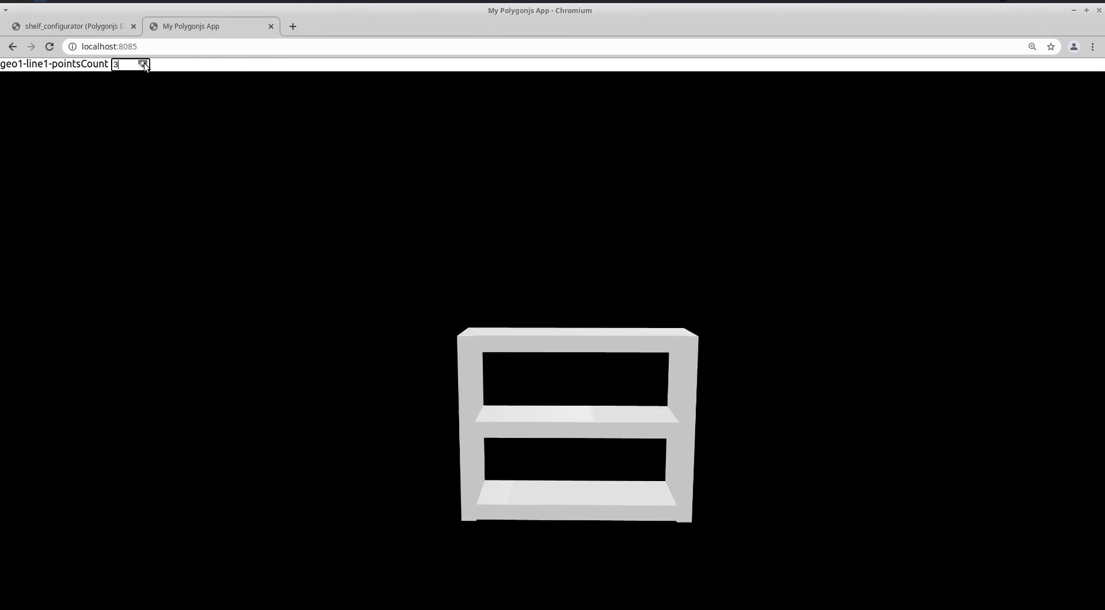
click(144, 63)
click(144, 63)
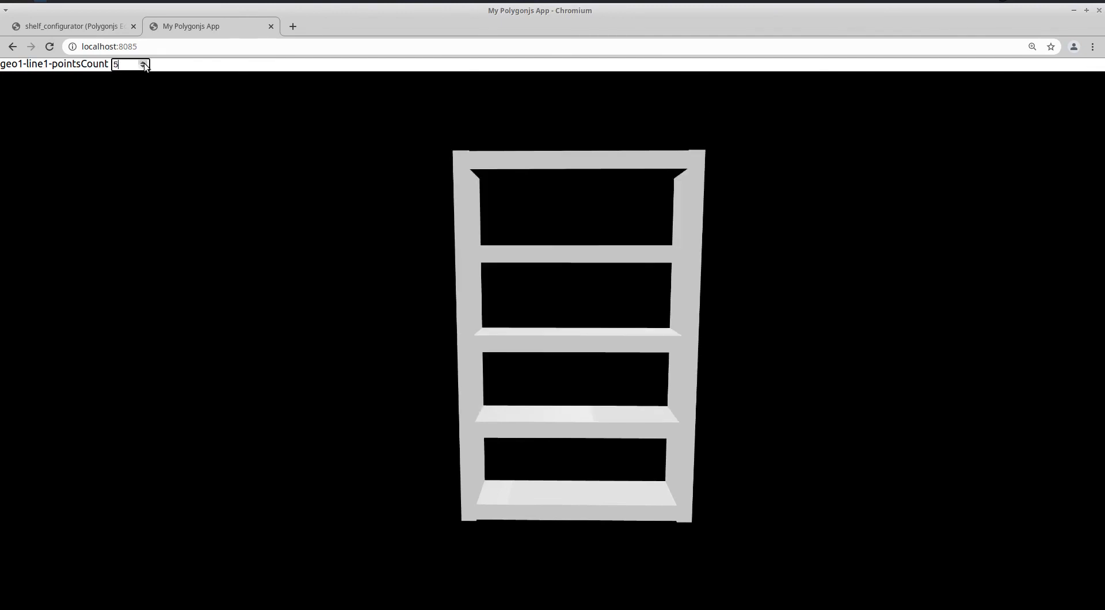